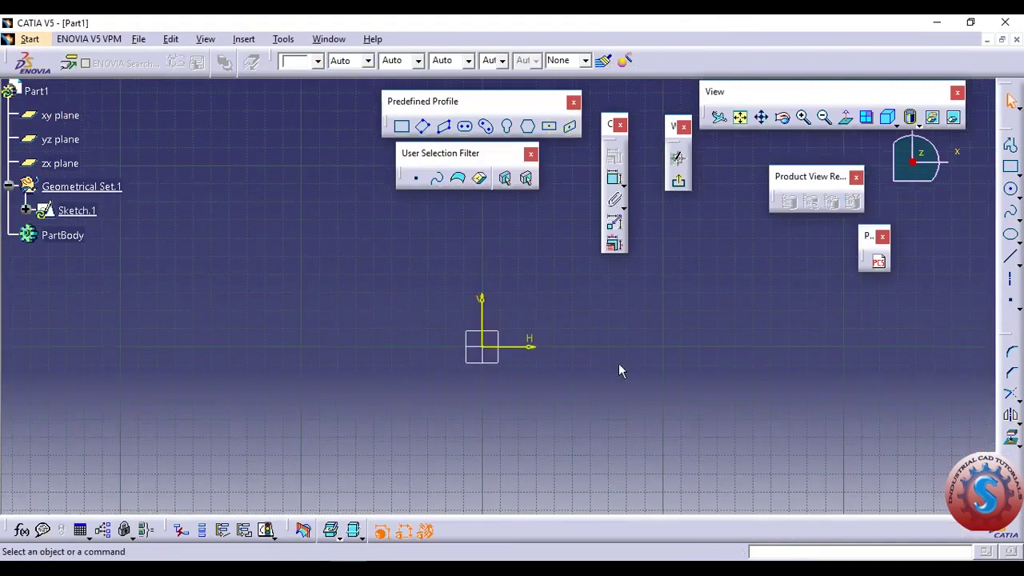
Draw a rectangle in the sketch and exit the Sketcher workbench.
{"action": "left_click", "coordinate": [402, 128]}
{"action": "left_click", "coordinate": [424, 288]}
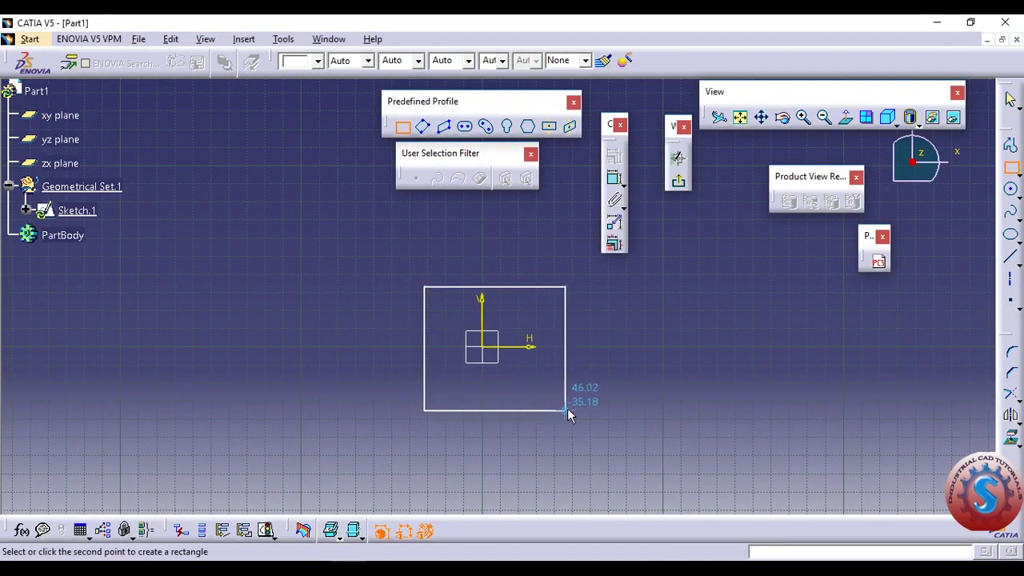
{"action": "left_click", "coordinate": [556, 406]}
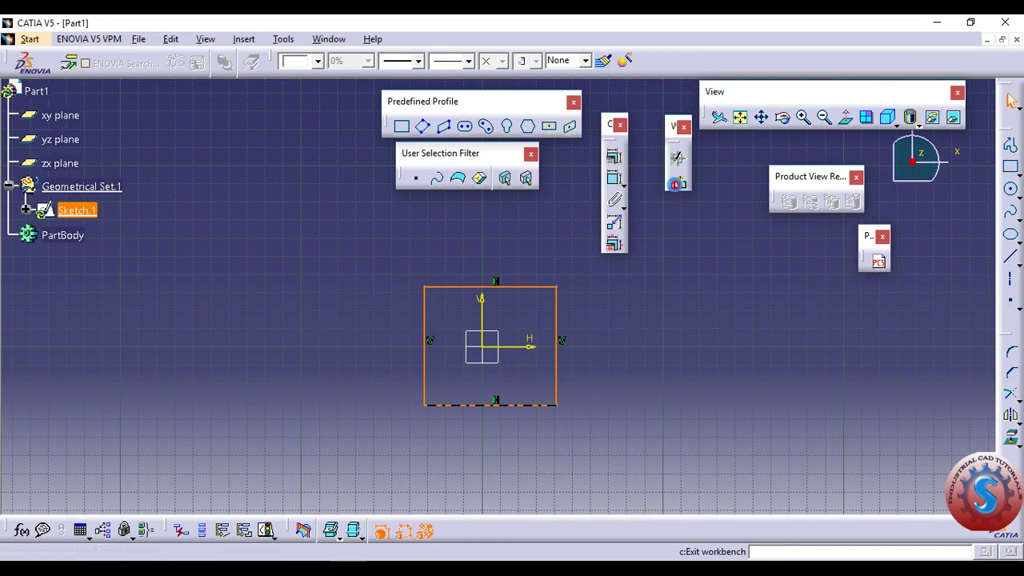
{"action": "left_click", "coordinate": [677, 184]}
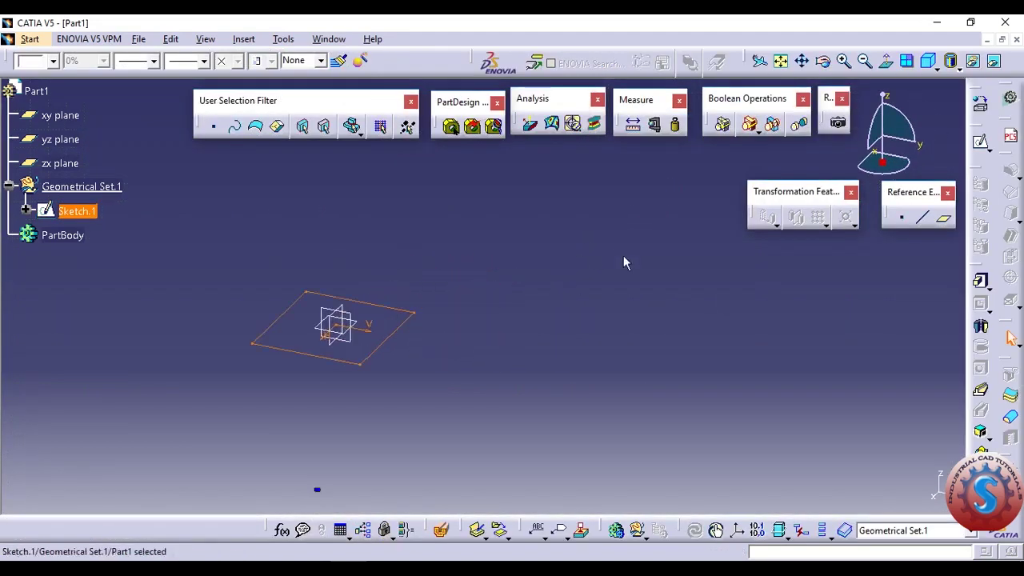
Pad the rectangle sketch 20 mm with Mirrored extent to form a solid box.
{"action": "left_click", "coordinate": [981, 280]}
{"action": "left_click", "coordinate": [624, 325]}
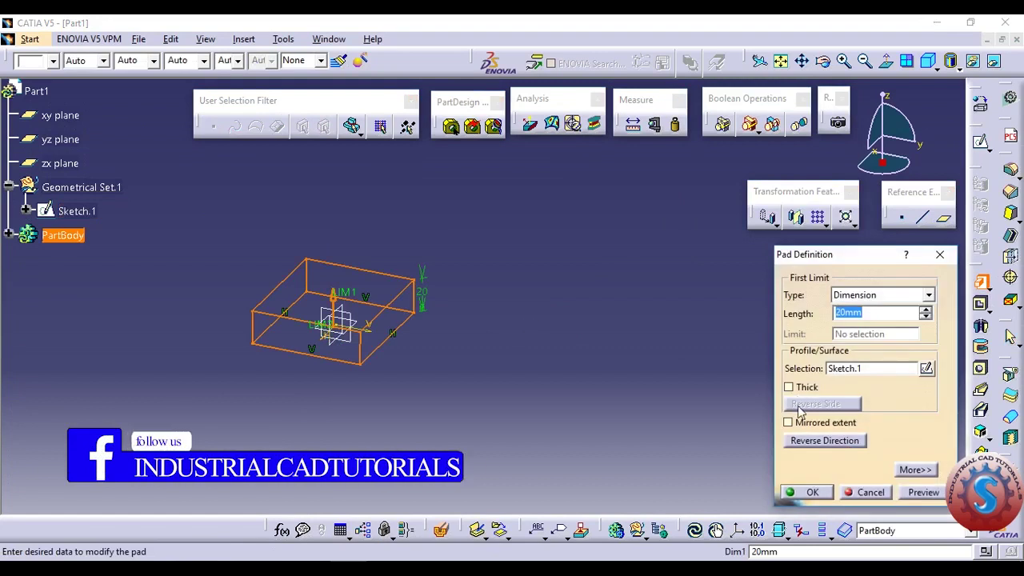
{"action": "left_click", "coordinate": [789, 423]}
{"action": "left_click", "coordinate": [812, 492]}
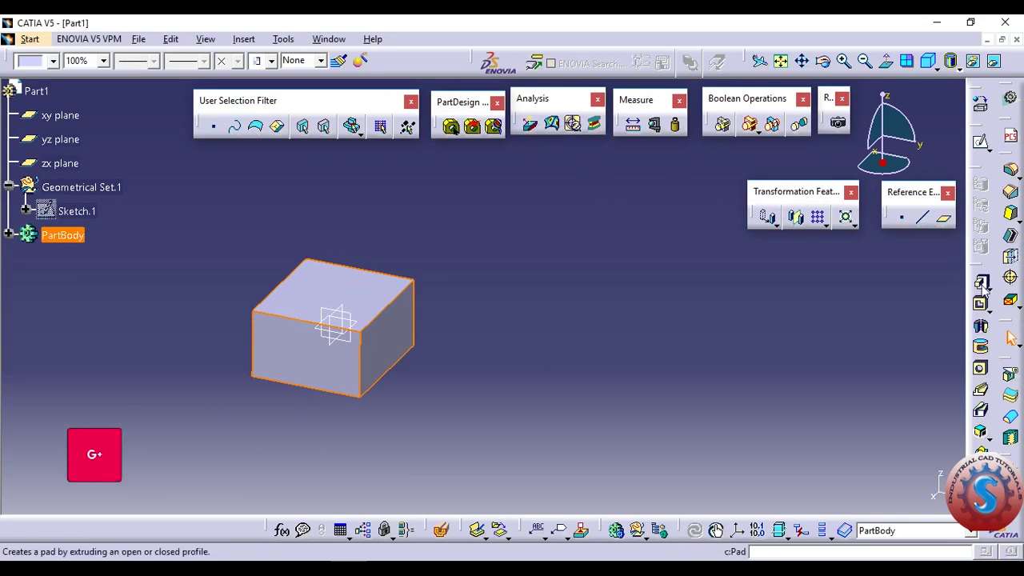
Chamfer three box edges at 10 mm length and 45° angle, then turn the view.
{"action": "left_click", "coordinate": [1010, 192]}
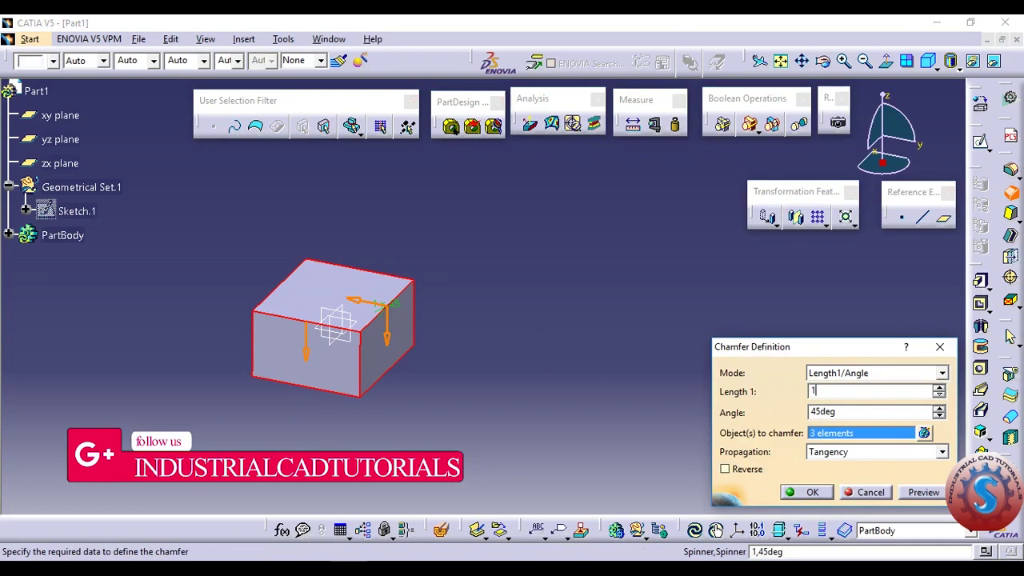
{"action": "left_click", "coordinate": [912, 495]}
{"action": "left_click", "coordinate": [804, 492]}
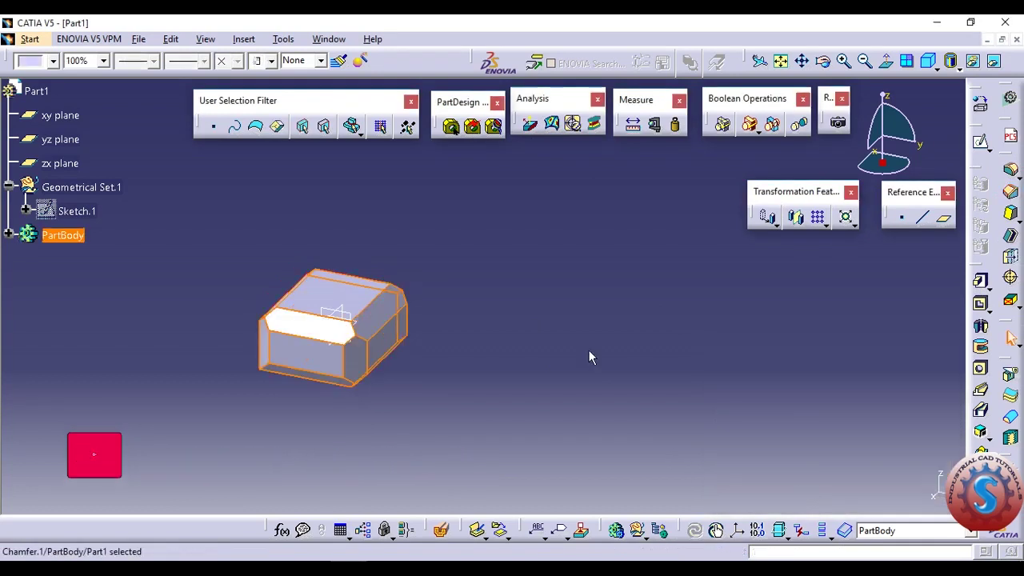
{"action": "left_click", "coordinate": [590, 368]}
{"action": "middle_click_drag", "start_coordinate": [494, 359], "coordinate": [456, 320]}
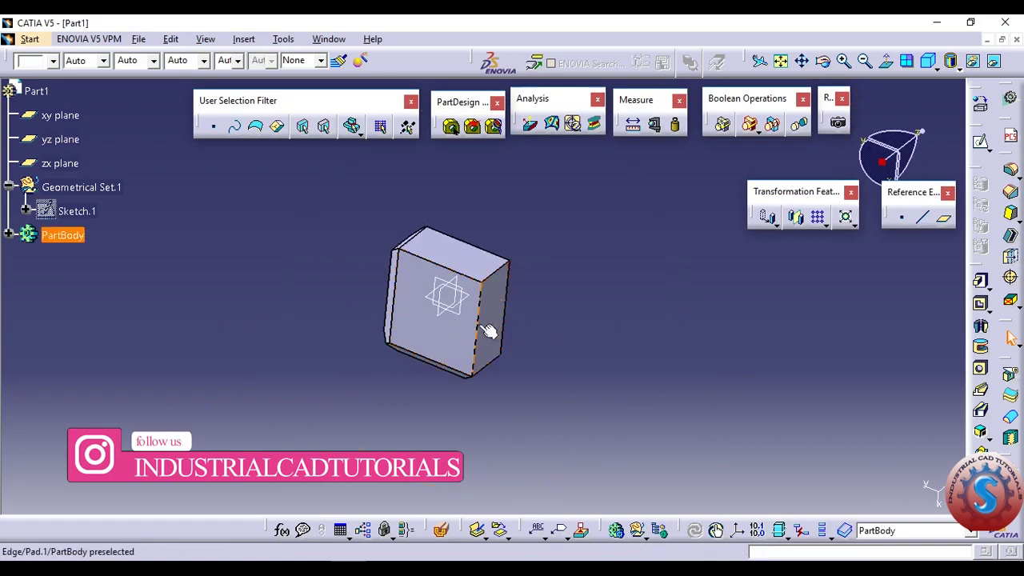
Attempt a chamfer on four edges, then cancel it after the Update Error.
{"action": "left_click", "coordinate": [480, 325]}
{"action": "left_click", "coordinate": [505, 278], "text": "ctrl"}
{"action": "left_click", "coordinate": [488, 366], "text": "ctrl"}
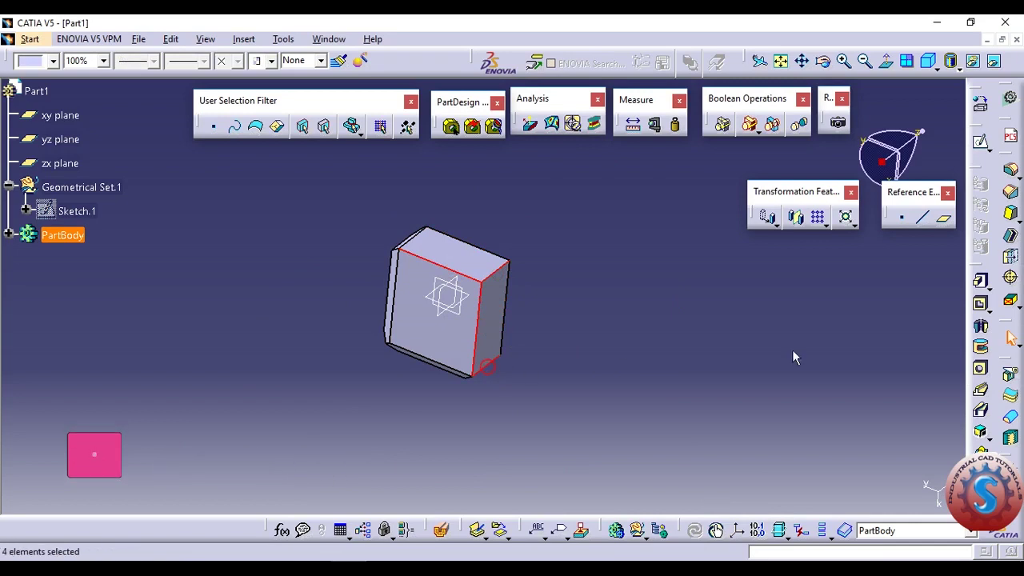
{"action": "left_click", "coordinate": [1010, 192]}
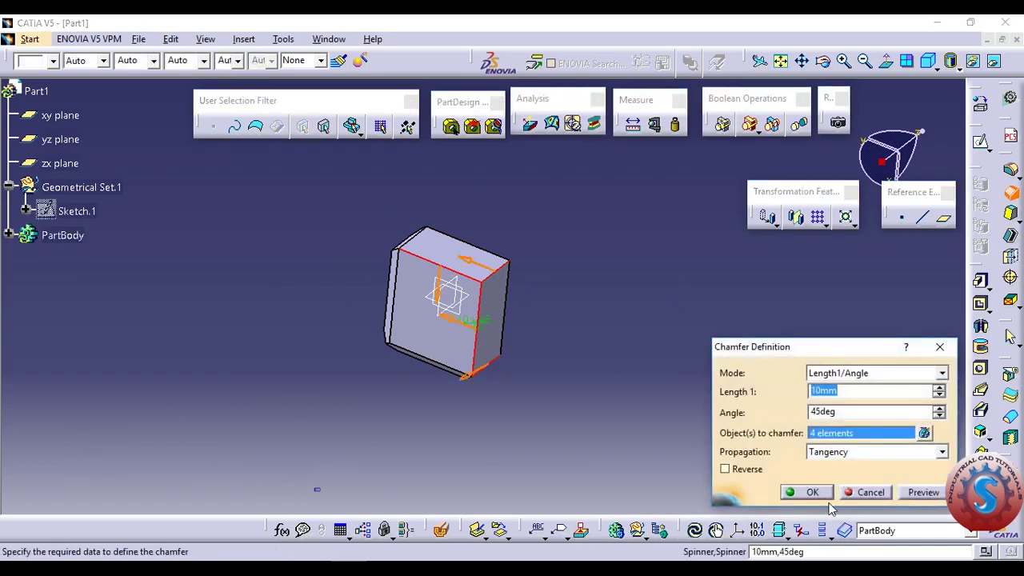
{"action": "left_click", "coordinate": [809, 493]}
{"action": "left_click", "coordinate": [613, 338]}
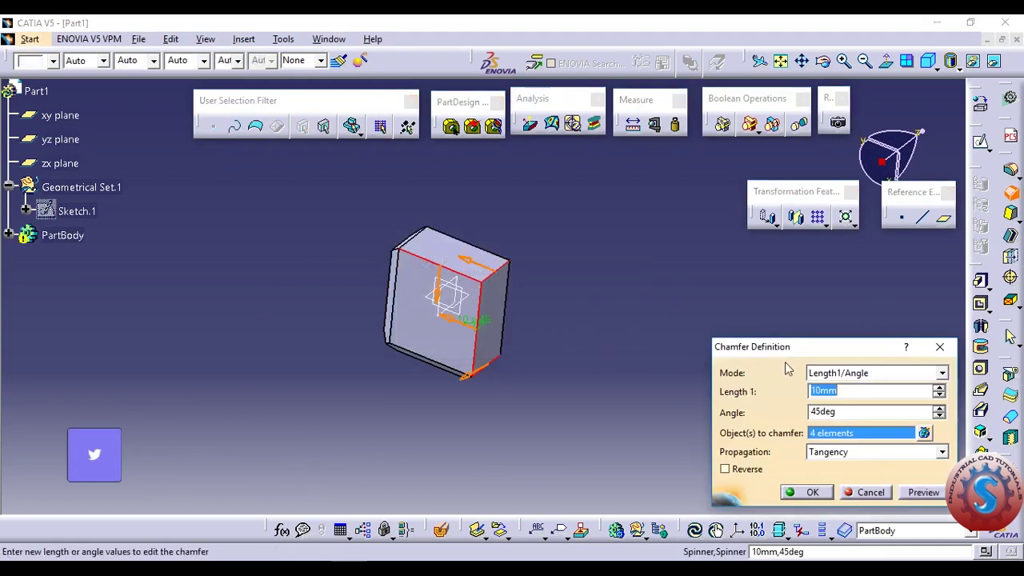
{"action": "left_click", "coordinate": [939, 346]}
{"action": "middle_click_drag", "start_coordinate": [687, 327], "coordinate": [517, 358]}
Chamfer three other edges at 10 mm and 45°.
{"action": "left_click", "coordinate": [519, 348]}
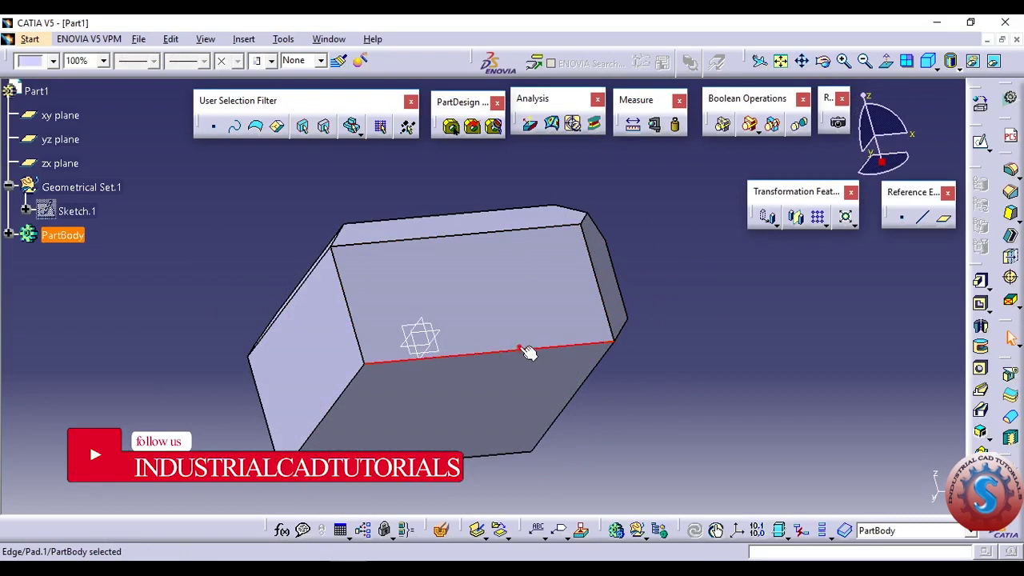
{"action": "left_click", "coordinate": [344, 410], "text": "ctrl"}
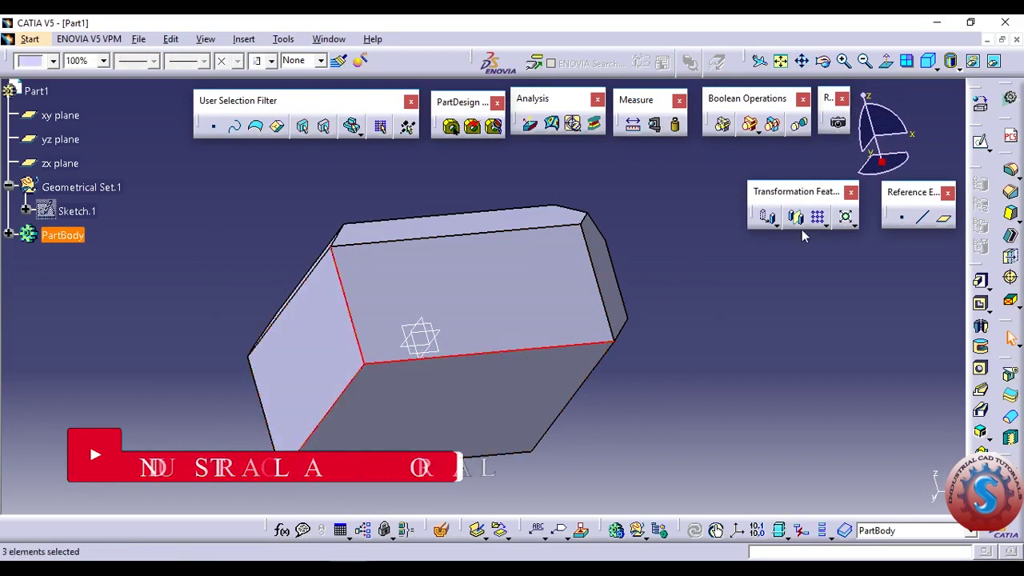
{"action": "left_click", "coordinate": [1010, 195]}
{"action": "left_click", "coordinate": [815, 489]}
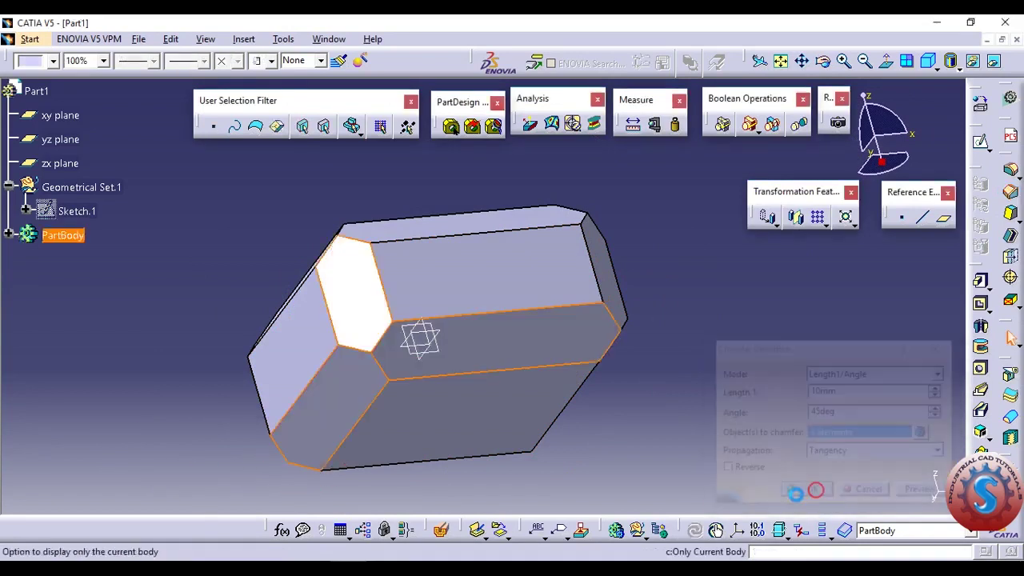
{"action": "left_click", "coordinate": [668, 352]}
{"action": "middle_click_drag", "start_coordinate": [656, 304], "coordinate": [457, 288]}
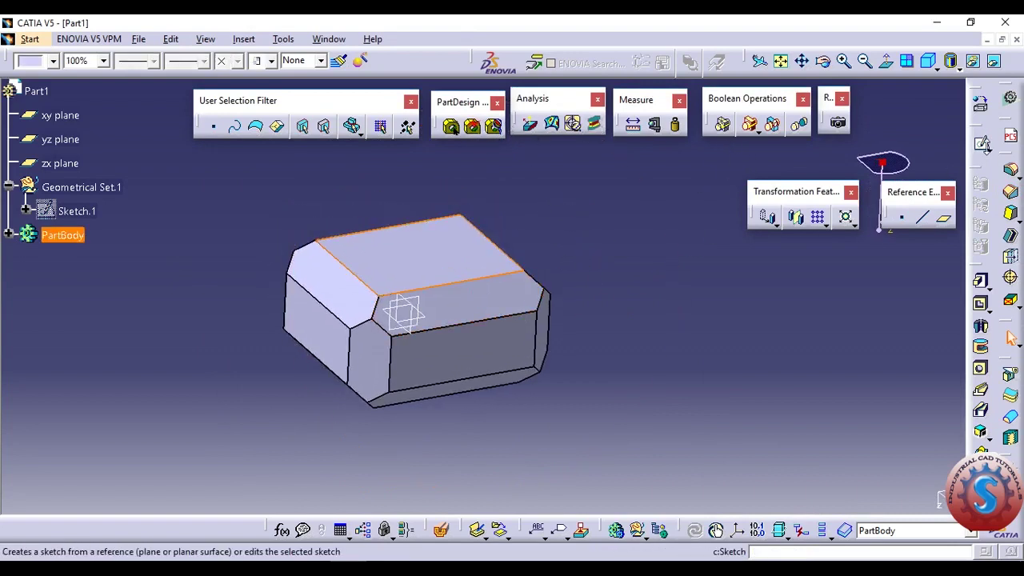
Shell the box with 1 mm inside thickness, removing the top face.
{"action": "left_click", "coordinate": [1010, 250]}
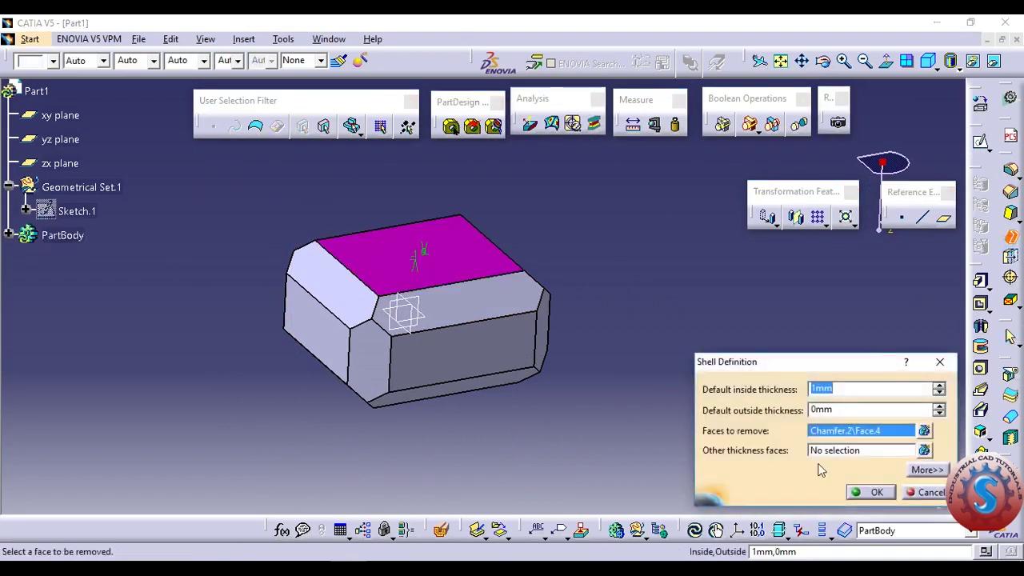
{"action": "left_click", "coordinate": [875, 493]}
{"action": "middle_click_drag", "start_coordinate": [603, 303], "coordinate": [699, 228]}
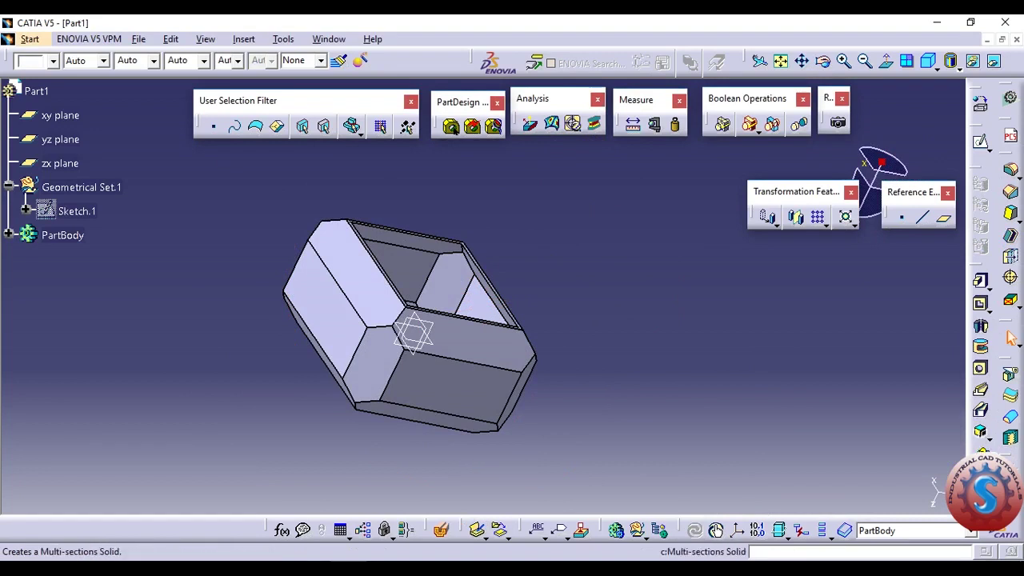
{"action": "middle_click_drag", "start_coordinate": [759, 305], "coordinate": [658, 322]}
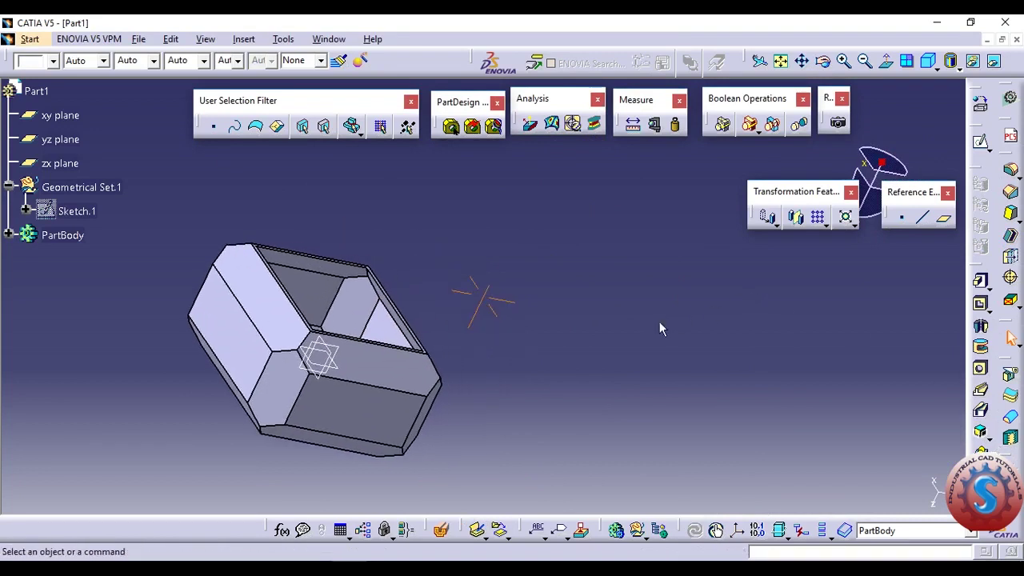
Switch the render style to Shading without edges and reorient the part.
{"action": "left_click", "coordinate": [956, 69]}
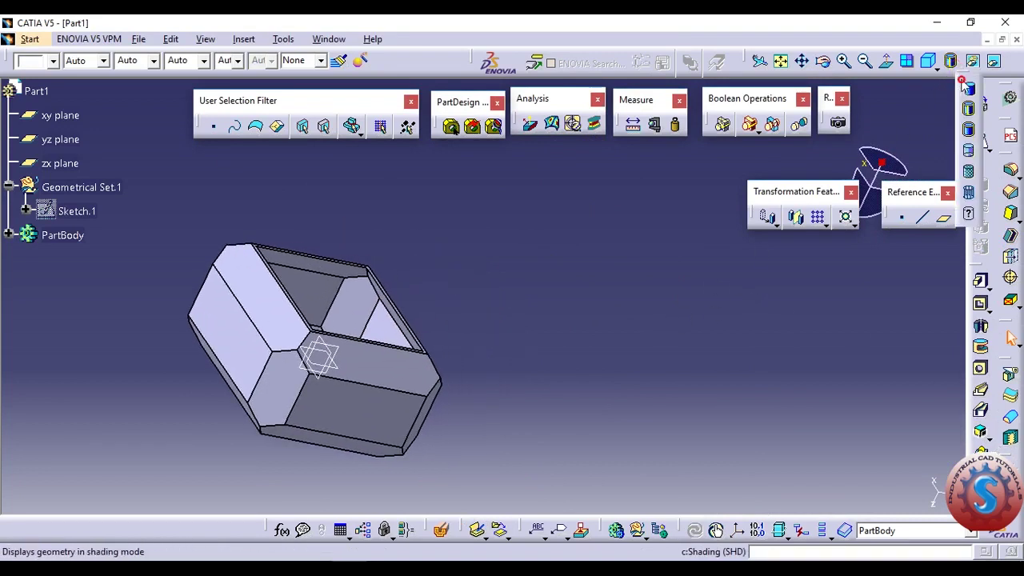
{"action": "left_click", "coordinate": [966, 86]}
{"action": "middle_click_drag", "start_coordinate": [621, 289], "coordinate": [516, 412]}
{"action": "middle_click_drag", "start_coordinate": [820, 369], "coordinate": [658, 427]}
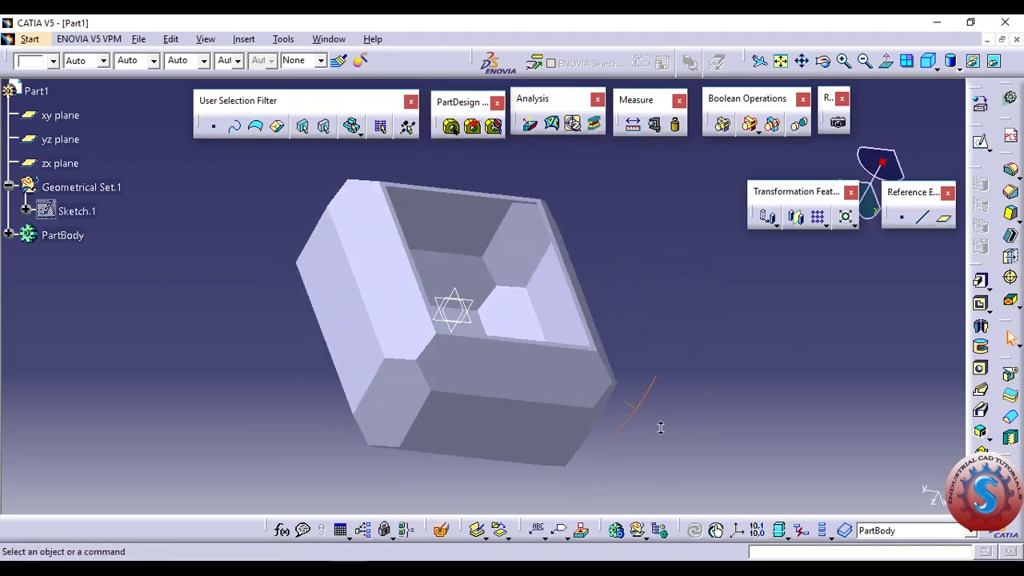
Switch to Shading with Edges and tear off the Transformations toolbar.
{"action": "left_click", "coordinate": [956, 69]}
{"action": "left_click", "coordinate": [976, 116]}
{"action": "mouse_move", "coordinate": [697, 284]}
{"action": "middle_mouse_down"}
{"action": "mouse_move", "coordinate": [542, 256]}
{"action": "mouse_move", "coordinate": [578, 222]}
{"action": "mouse_move", "coordinate": [601, 297]}
{"action": "mouse_move", "coordinate": [661, 270]}
{"action": "middle_mouse_up"}
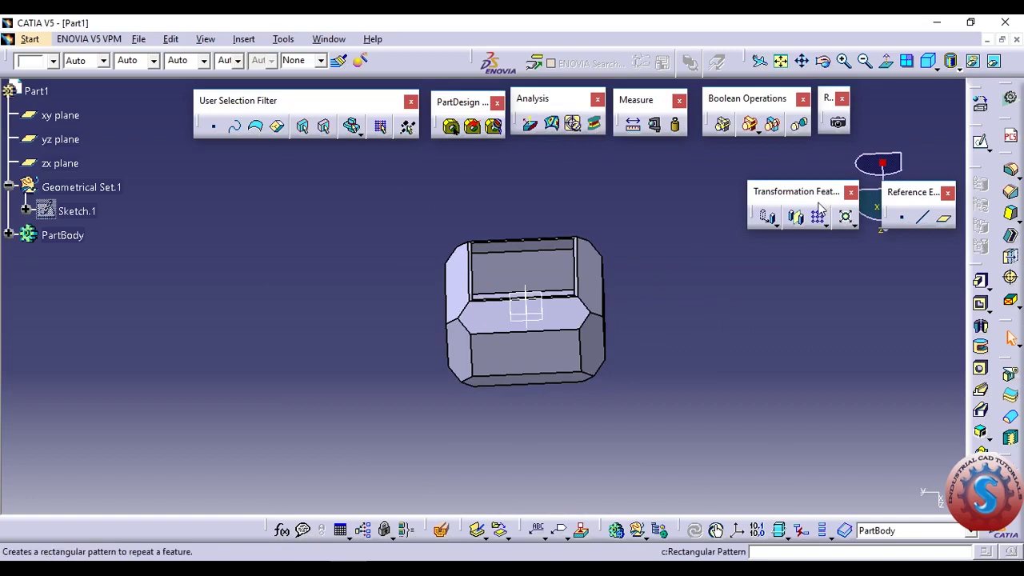
{"action": "left_click_drag", "start_coordinate": [775, 228], "coordinate": [753, 294]}
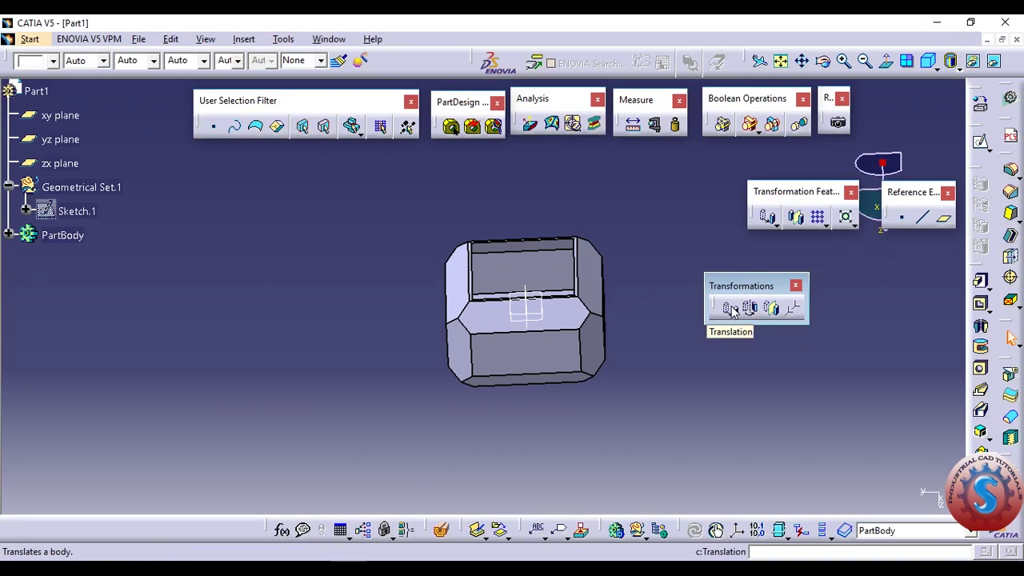
Open Translation, keep the transformation specifications, then close it without moving the box.
{"action": "left_click", "coordinate": [729, 308]}
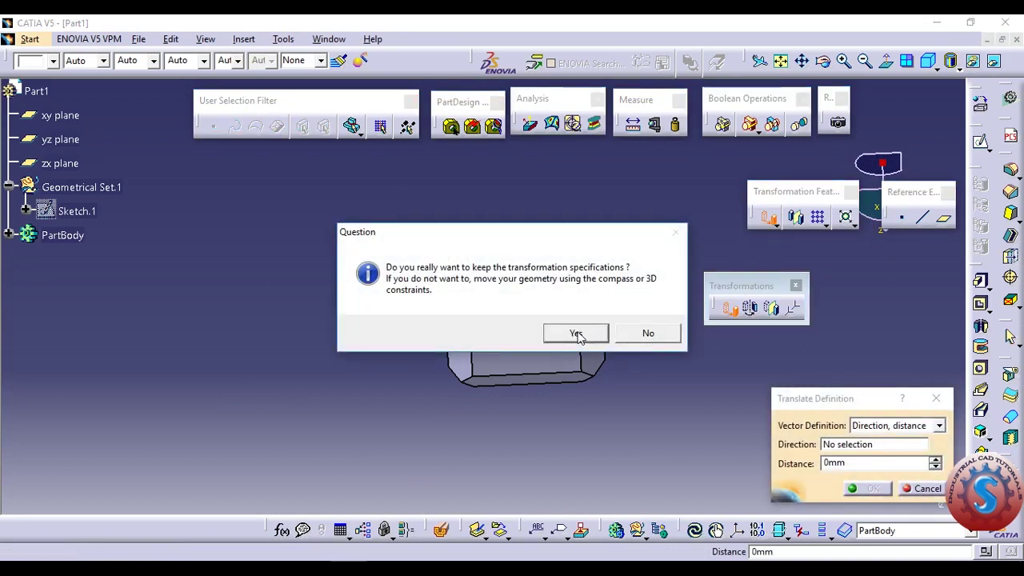
{"action": "left_click", "coordinate": [578, 334]}
{"action": "middle_click_drag", "start_coordinate": [717, 422], "coordinate": [542, 381]}
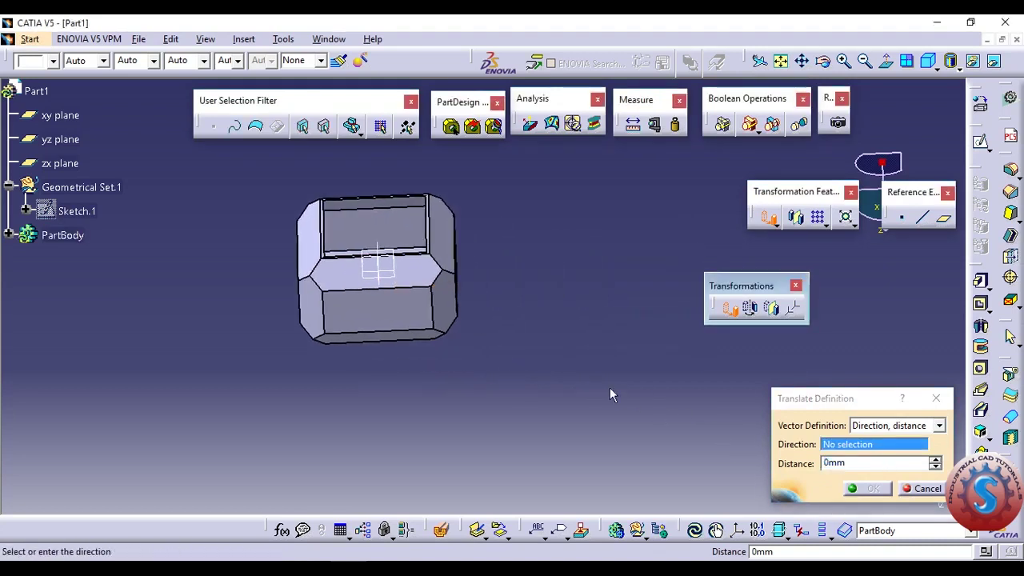
{"action": "middle_click_drag", "start_coordinate": [608, 336], "coordinate": [562, 415]}
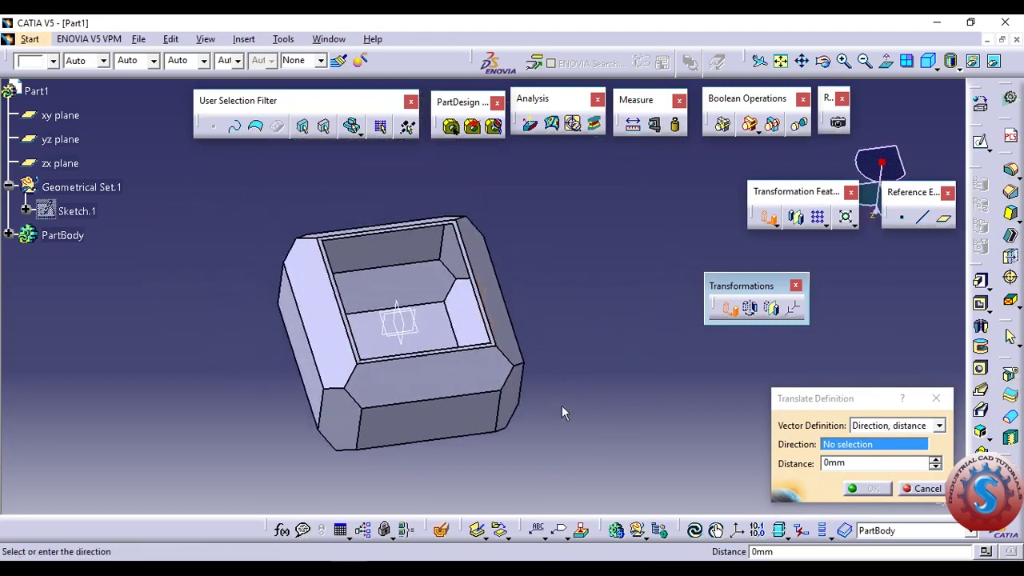
{"action": "middle_click_drag", "start_coordinate": [574, 320], "coordinate": [707, 360]}
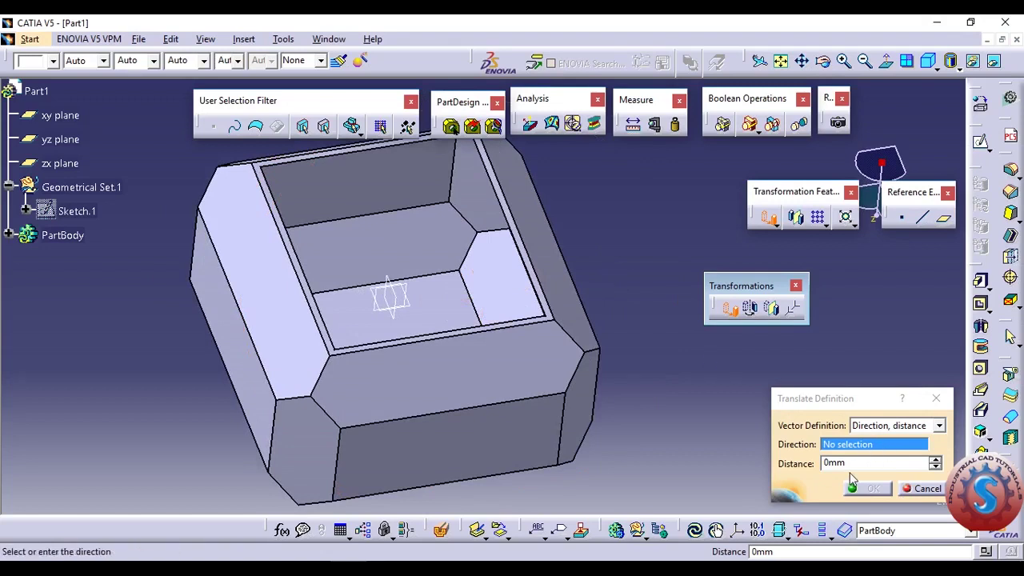
{"action": "left_click", "coordinate": [938, 400]}
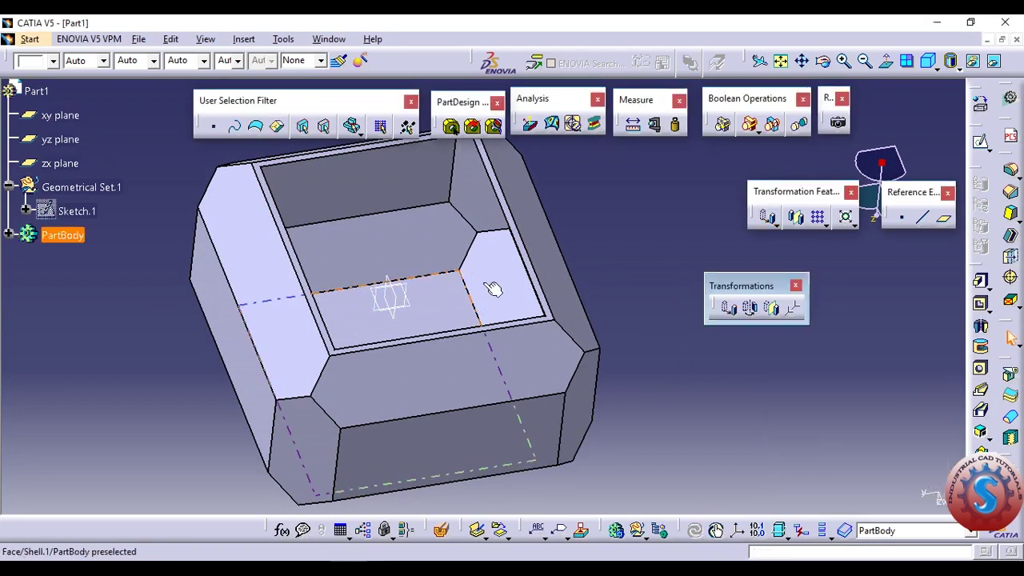
Insert a standard axis system with default settings.
{"action": "left_click", "coordinate": [241, 40]}
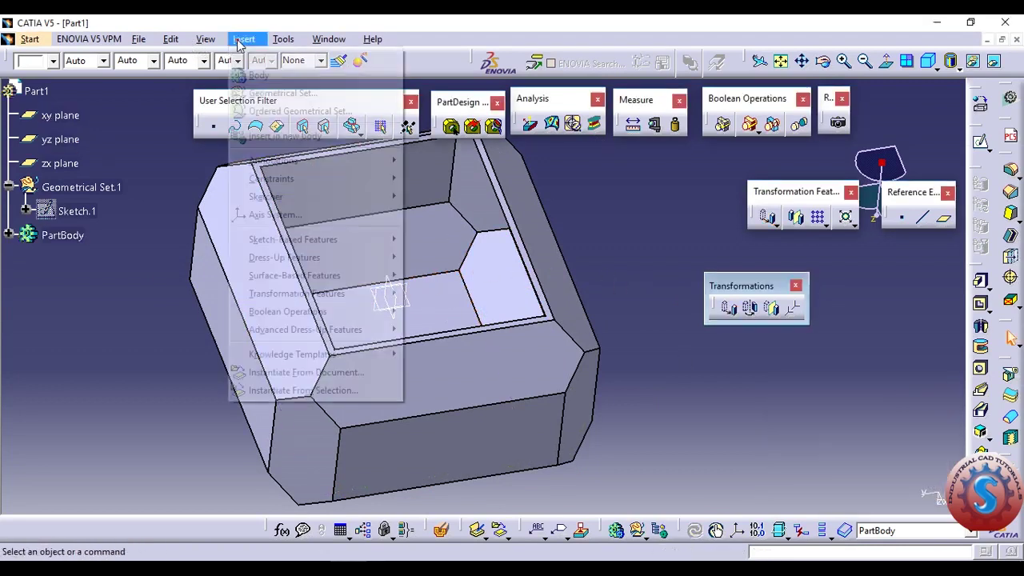
{"action": "left_click", "coordinate": [297, 223]}
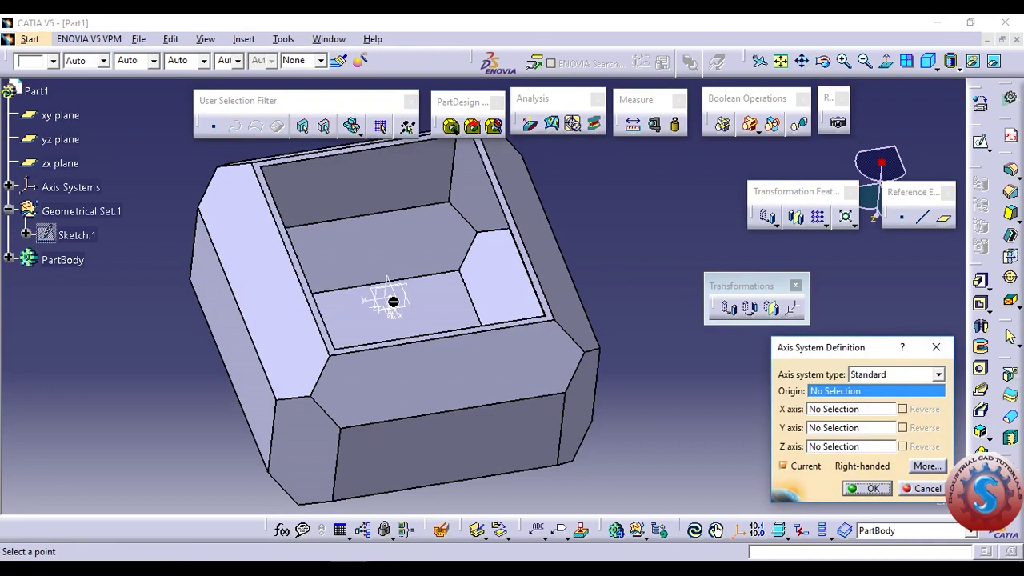
{"action": "left_click", "coordinate": [866, 490]}
Hide the xy, yz and zx reference planes.
{"action": "right_click", "coordinate": [66, 117]}
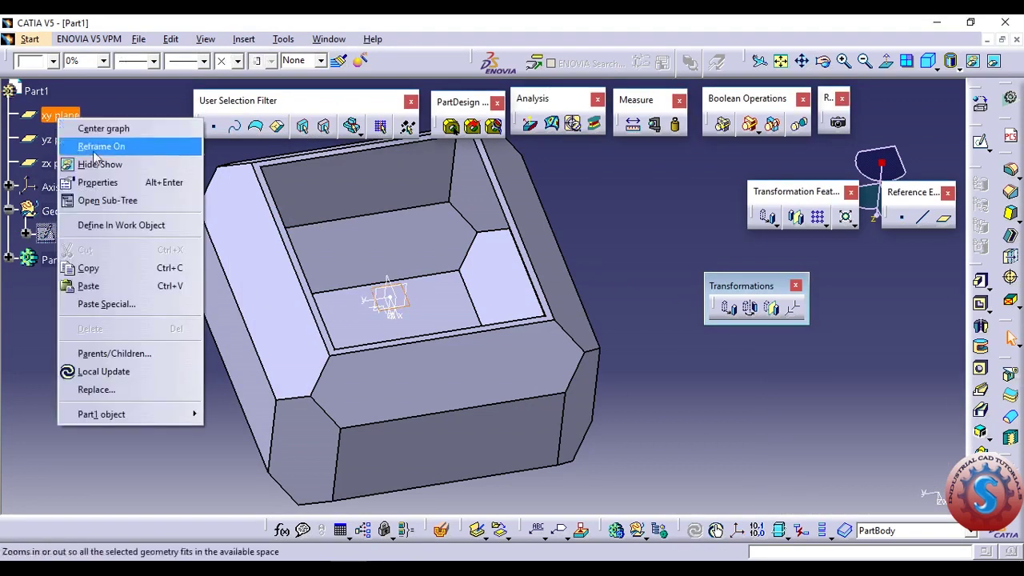
{"action": "left_click", "coordinate": [107, 160]}
{"action": "right_click", "coordinate": [64, 140]}
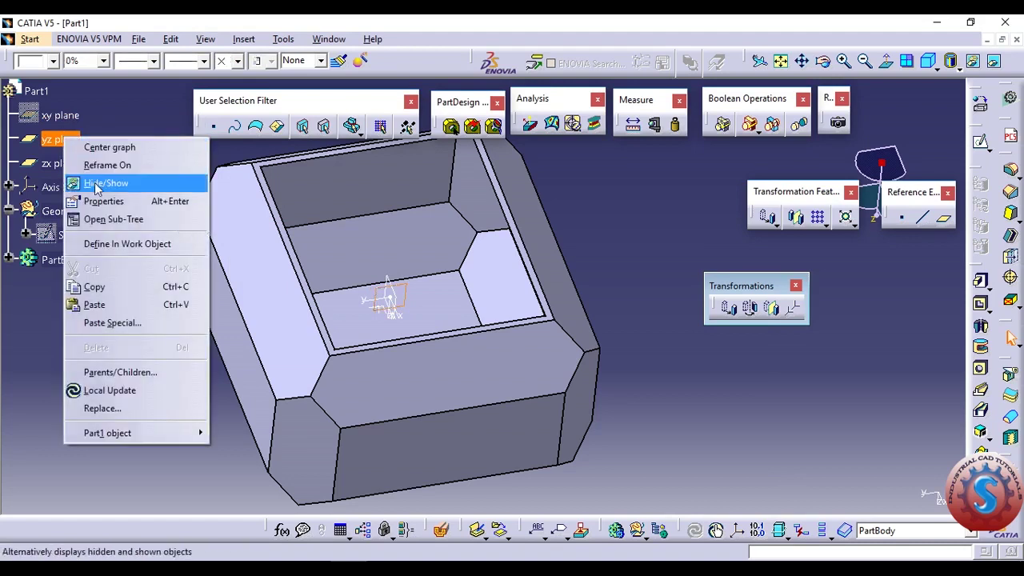
{"action": "left_click", "coordinate": [76, 183]}
{"action": "right_click", "coordinate": [64, 165]}
{"action": "left_click", "coordinate": [90, 211]}
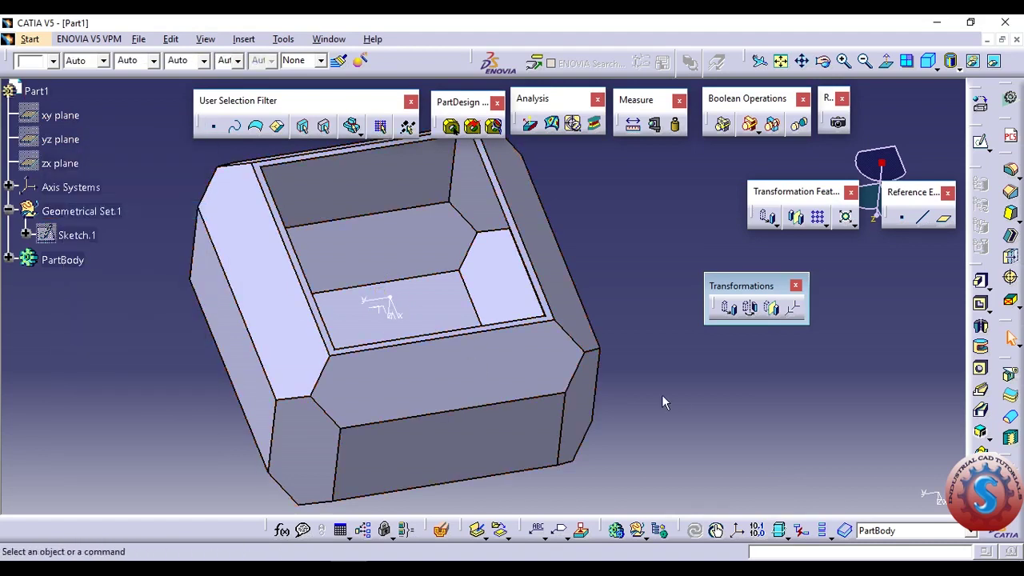
Start a Direction, distance translation using Axis System.1's ZX plane as direction.
{"action": "middle_click_drag", "start_coordinate": [625, 396], "coordinate": [613, 274]}
{"action": "left_click", "coordinate": [725, 312]}
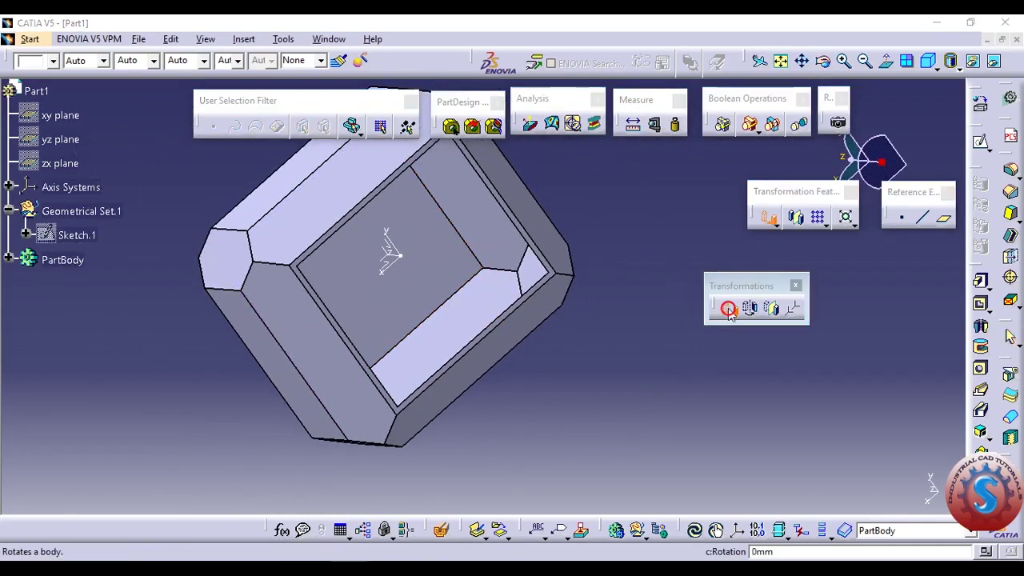
{"action": "left_click", "coordinate": [591, 339]}
{"action": "left_click", "coordinate": [886, 430]}
{"action": "left_click", "coordinate": [887, 426]}
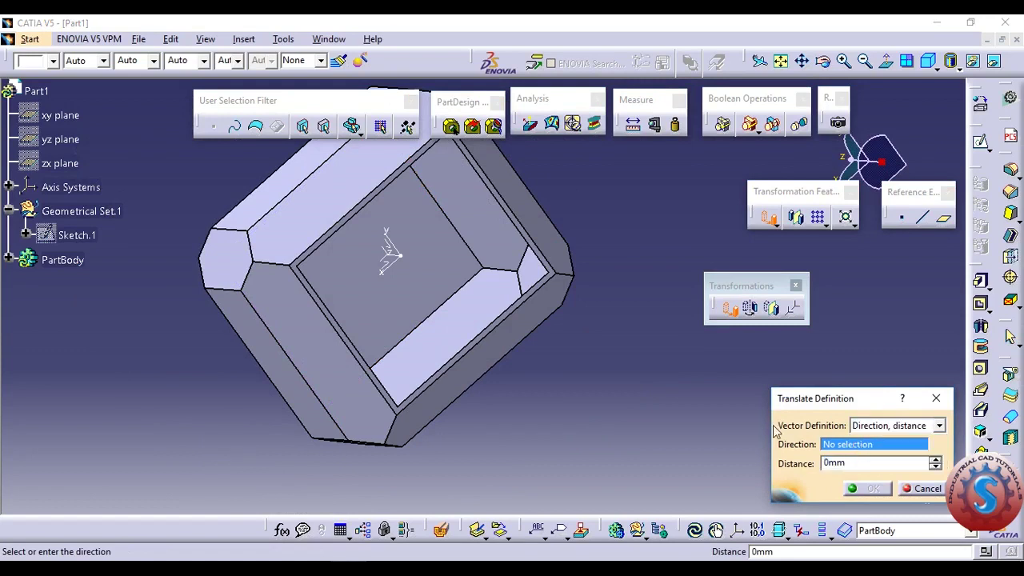
{"action": "left_click", "coordinate": [386, 270]}
Set the translation distance to 87 mm and apply it.
{"action": "middle_click_drag", "start_coordinate": [680, 432], "coordinate": [579, 316]}
{"action": "left_click_drag", "start_coordinate": [385, 272], "coordinate": [730, 366]}
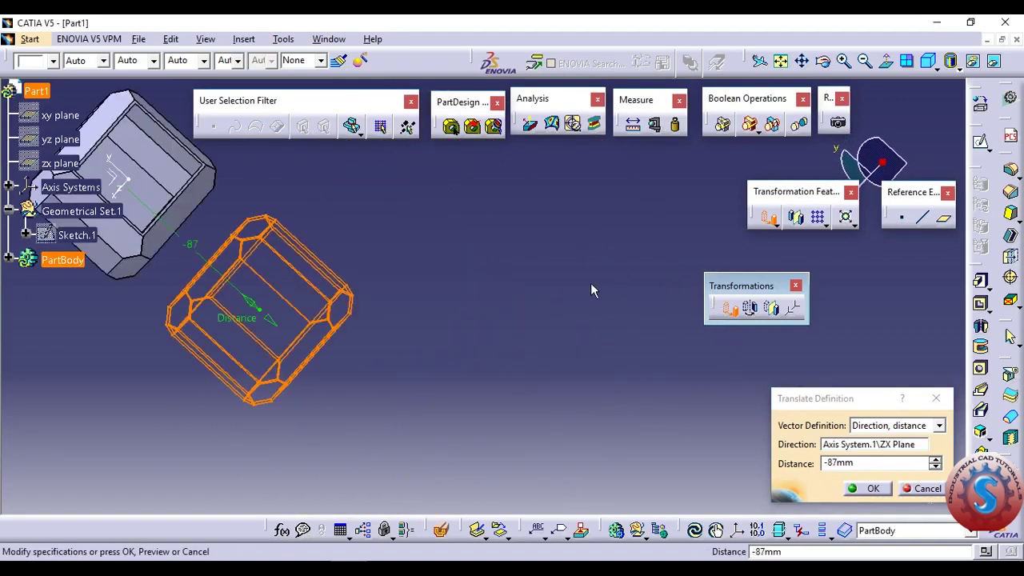
{"action": "middle_click_drag", "start_coordinate": [443, 258], "coordinate": [545, 223]}
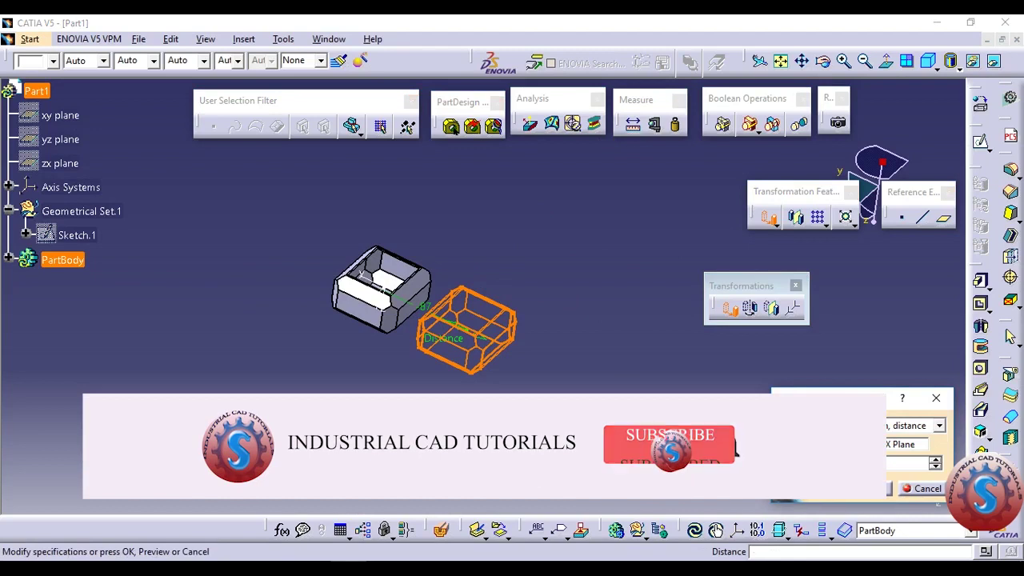
{"action": "type", "text": "87"}
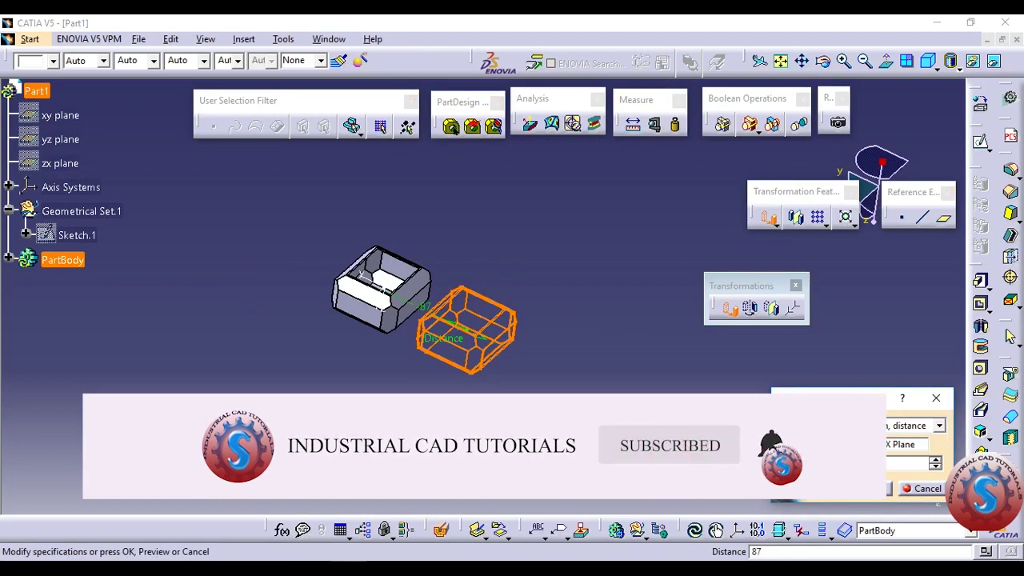
{"action": "left_click", "coordinate": [872, 497]}
{"action": "middle_click_drag", "start_coordinate": [507, 315], "coordinate": [504, 345]}
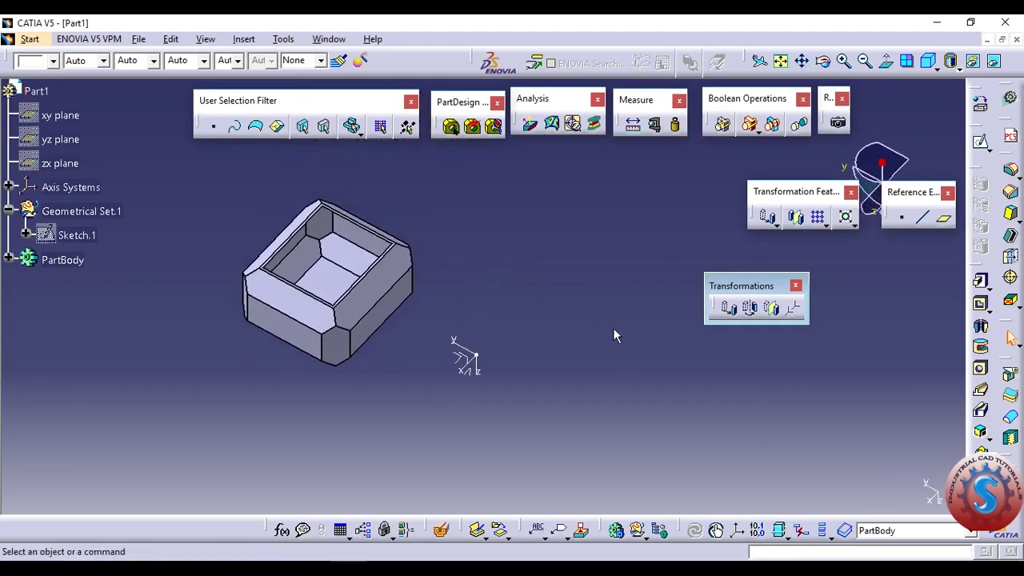
Cancel a Point to point translation and begin a new point by coordinates.
{"action": "left_click", "coordinate": [731, 312]}
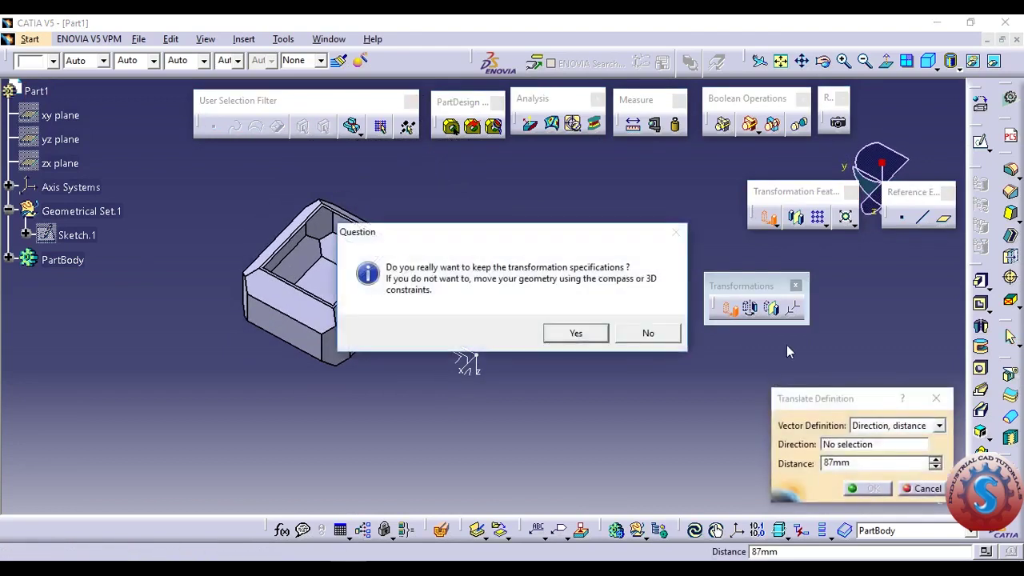
{"action": "left_click", "coordinate": [604, 331]}
{"action": "left_click", "coordinate": [894, 426]}
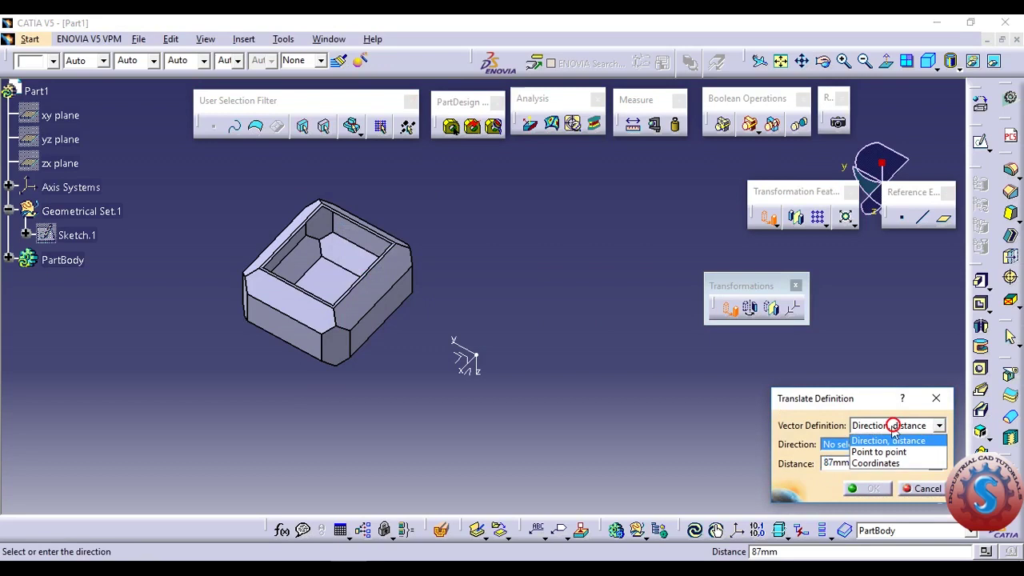
{"action": "left_click", "coordinate": [880, 452]}
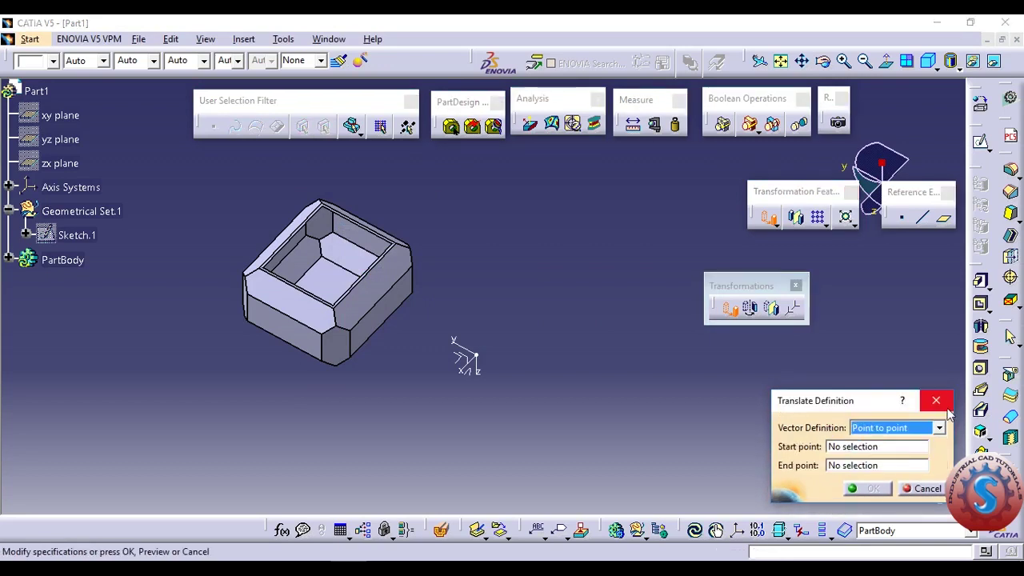
{"action": "left_click", "coordinate": [936, 401]}
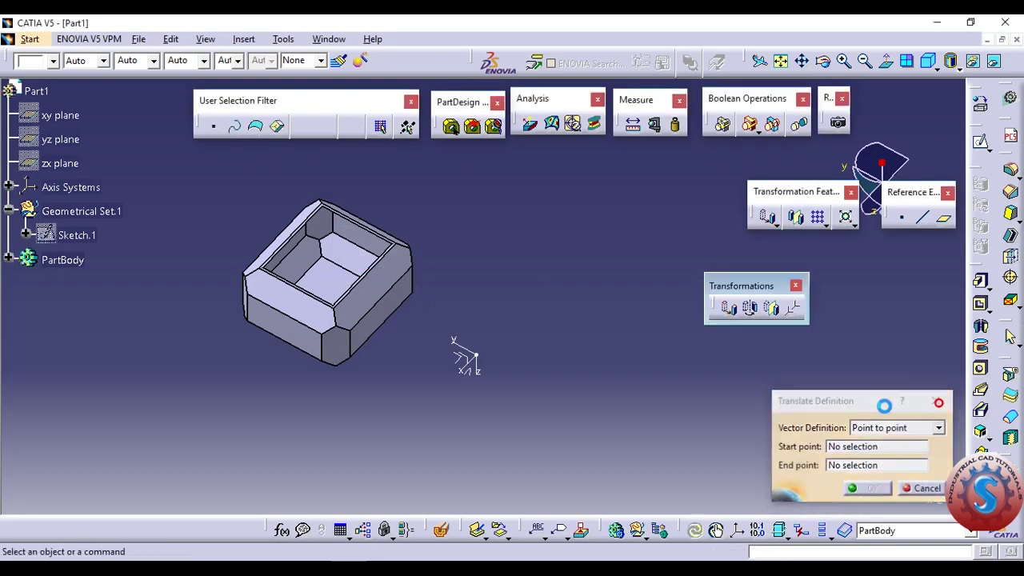
{"action": "left_click", "coordinate": [901, 217]}
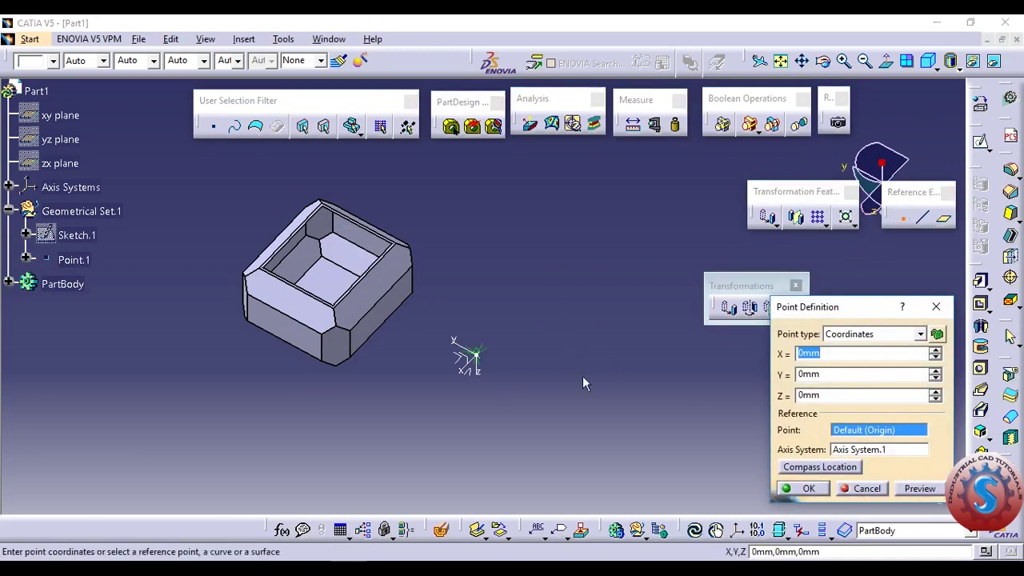
Create Point.1 at X 100 mm, Y 0, Z 0 relative to Axis System.1.
{"action": "type", "text": "200"}
{"action": "middle_click_drag", "start_coordinate": [558, 327], "coordinate": [545, 346]}
{"action": "double_click", "coordinate": [832, 353]}
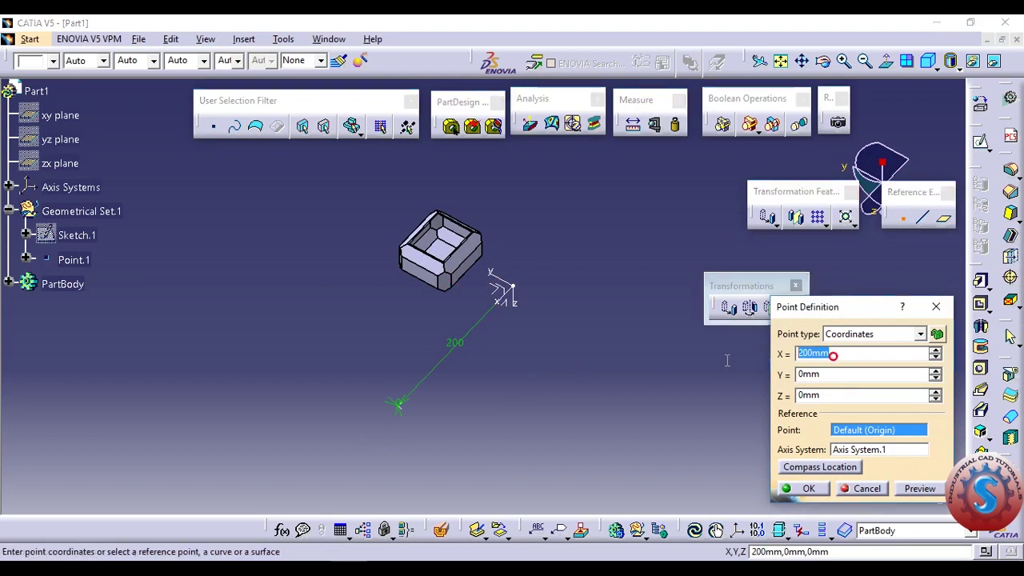
{"action": "type", "text": "100"}
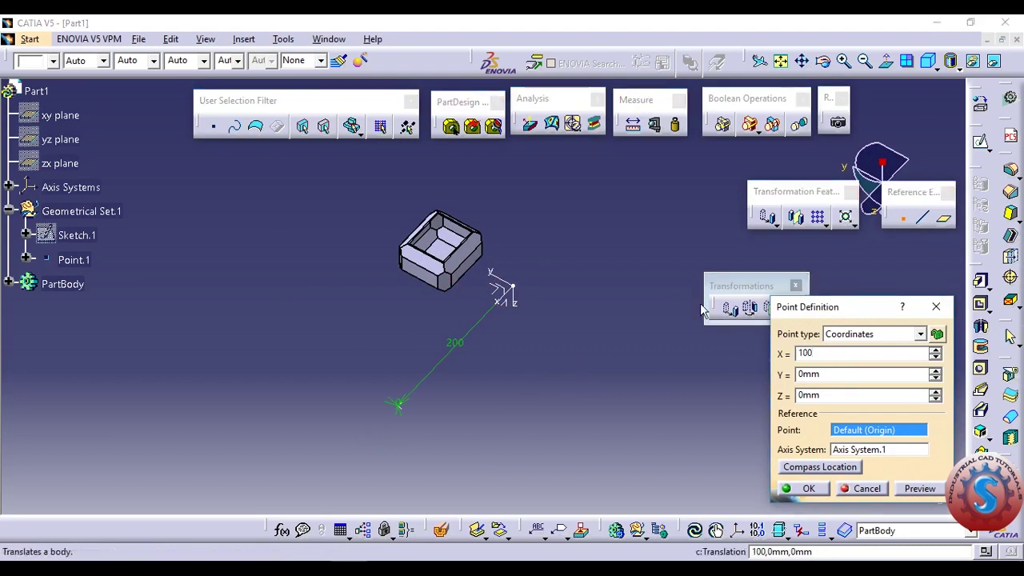
{"action": "left_click", "coordinate": [804, 491]}
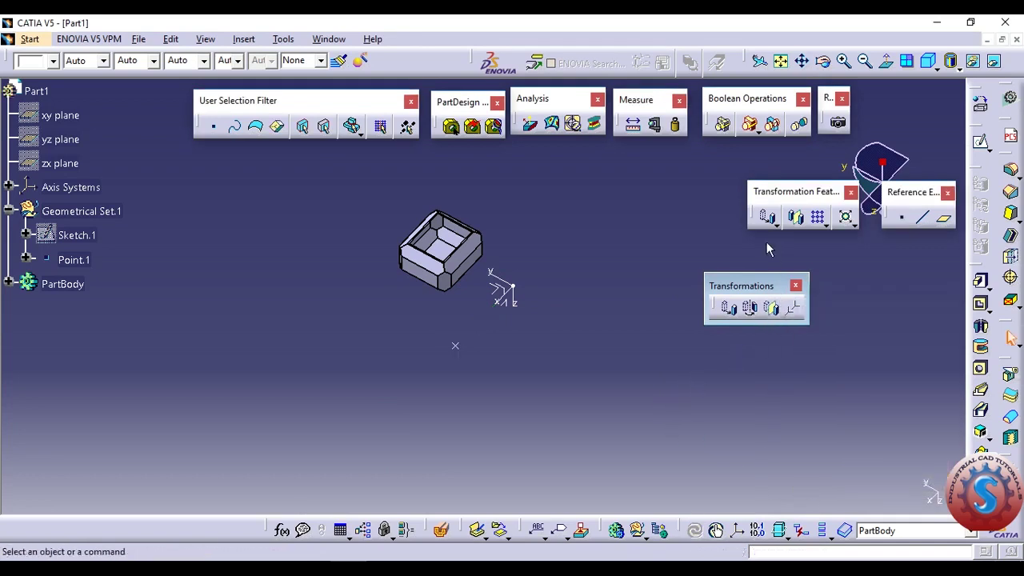
Create Point.2 by coordinates at X 50mm, Y 150mm, Z 0mm relative to Axis System.1.
{"action": "left_click", "coordinate": [902, 217]}
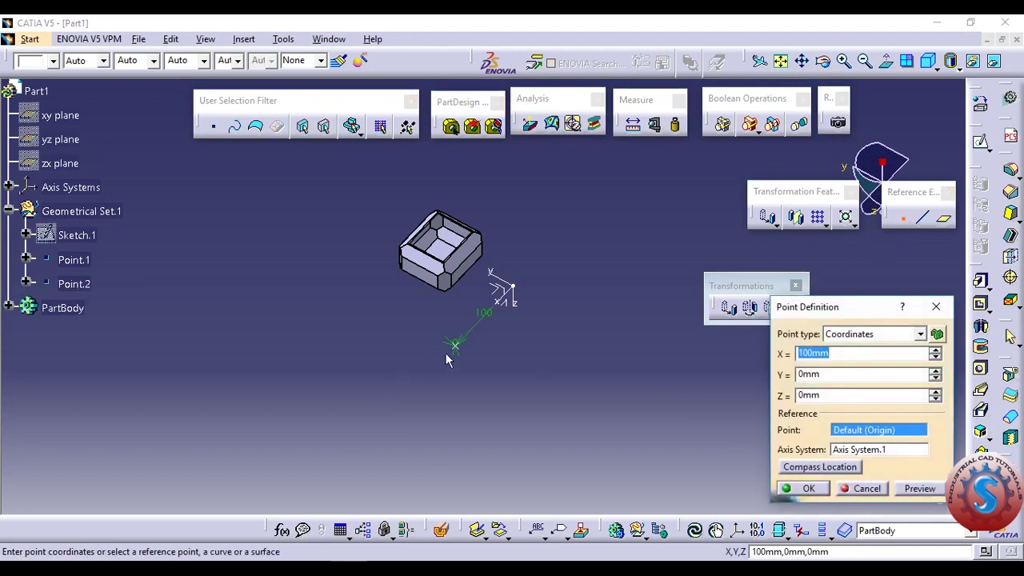
{"action": "left_click_drag", "start_coordinate": [817, 354], "coordinate": [761, 361]}
{"action": "key", "text": "BackSpace"}
{"action": "type", "text": "50"}
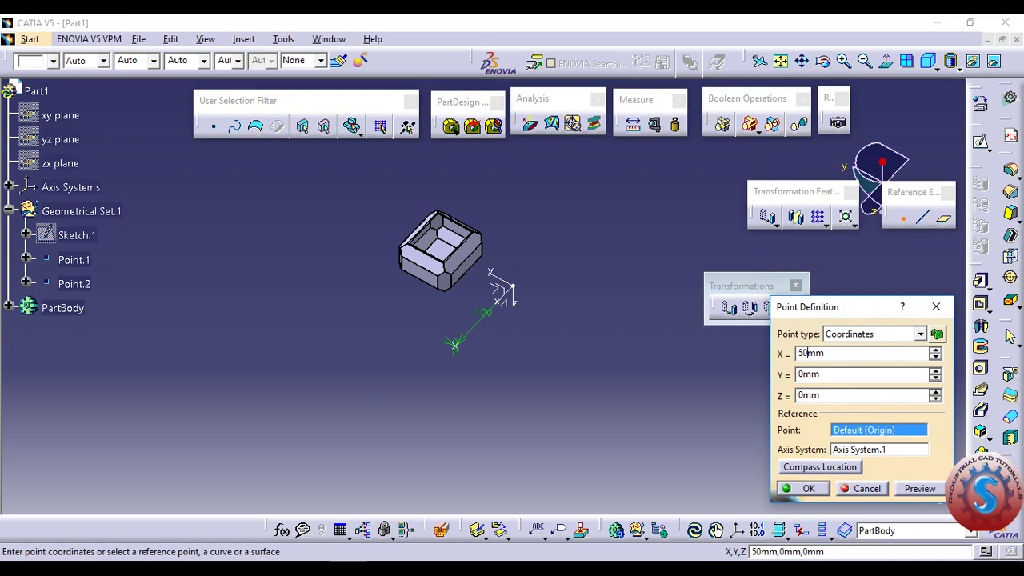
{"action": "left_click", "coordinate": [555, 408]}
{"action": "double_click", "coordinate": [829, 374]}
{"action": "type", "text": "50"}
{"action": "left_click", "coordinate": [559, 378]}
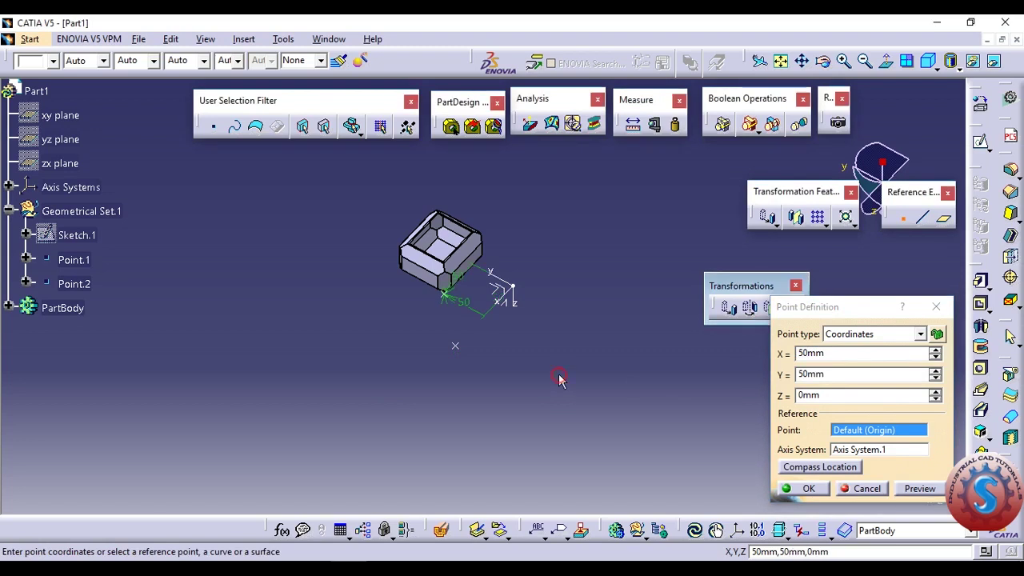
{"action": "middle_click_drag", "start_coordinate": [486, 294], "coordinate": [491, 285]}
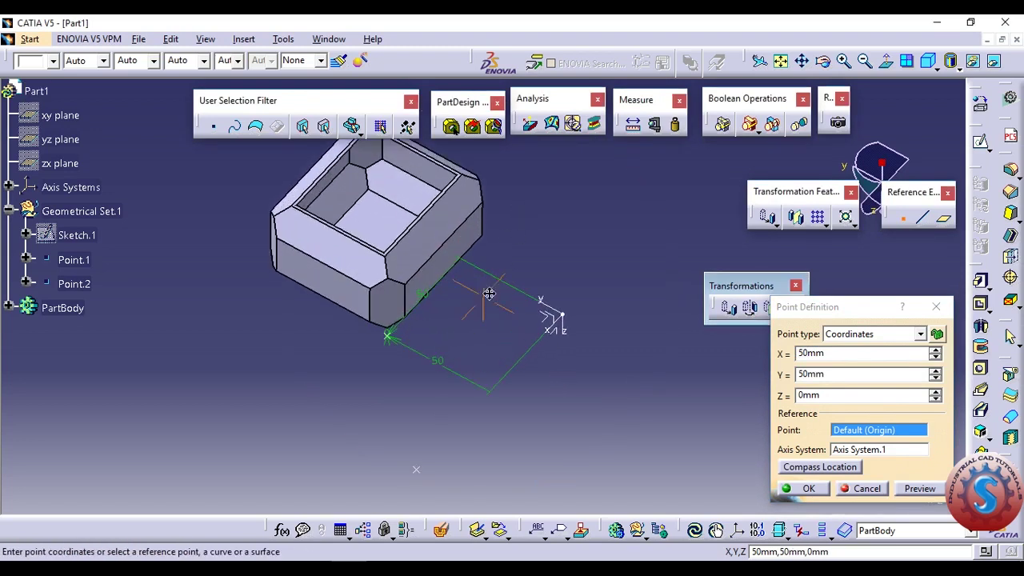
{"action": "double_click", "coordinate": [835, 378]}
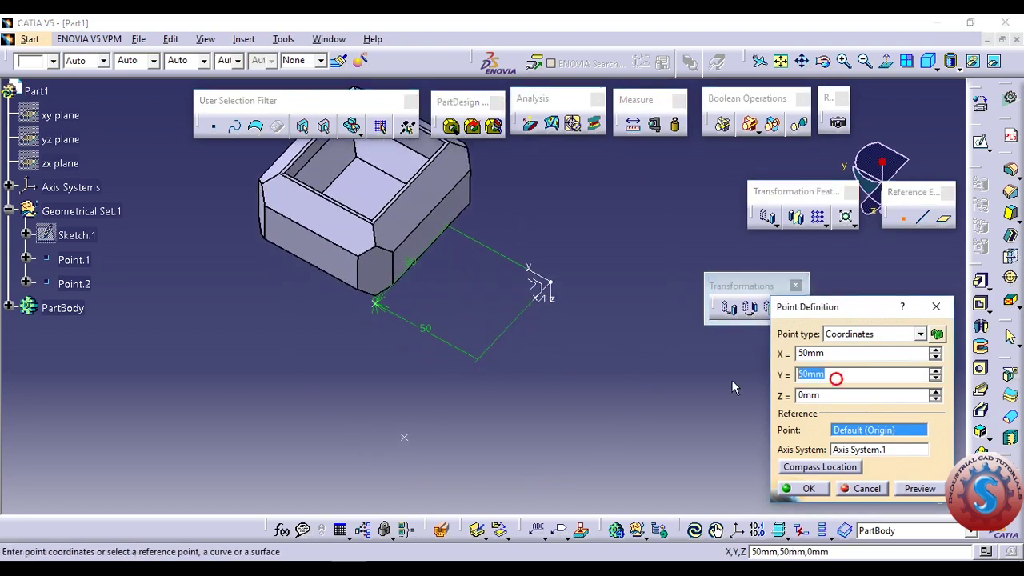
{"action": "type", "text": "100"}
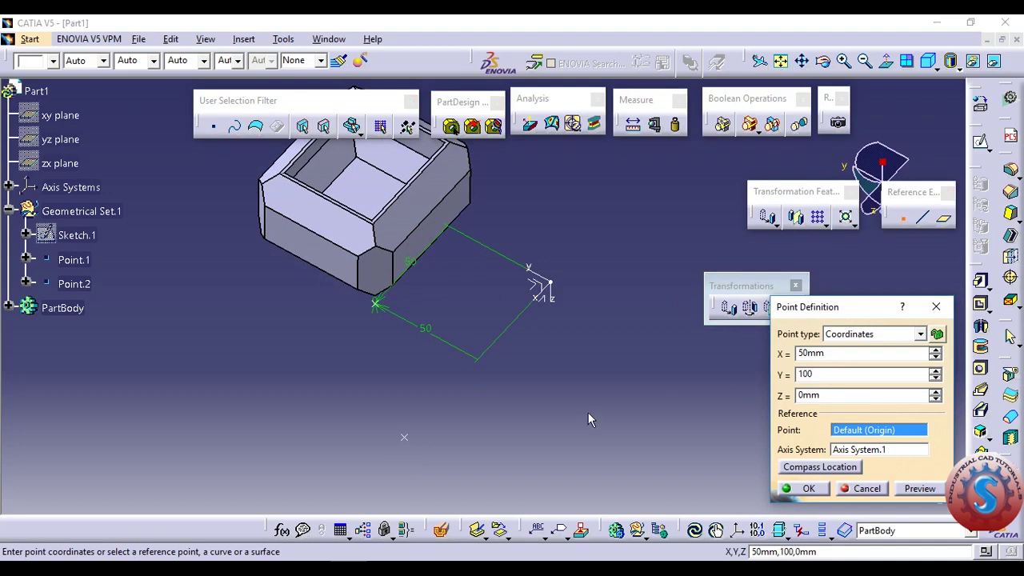
{"action": "mouse_move", "coordinate": [588, 412]}
{"action": "middle_mouse_down"}
{"action": "mouse_move", "coordinate": [599, 377]}
{"action": "mouse_move", "coordinate": [583, 419]}
{"action": "middle_mouse_up"}
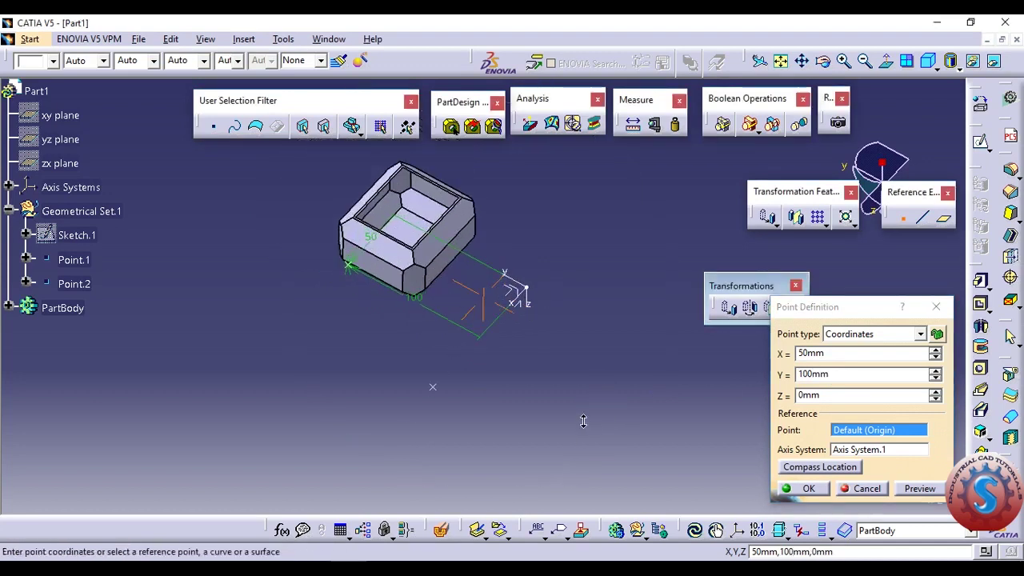
{"action": "double_click", "coordinate": [826, 378]}
{"action": "type", "text": "150"}
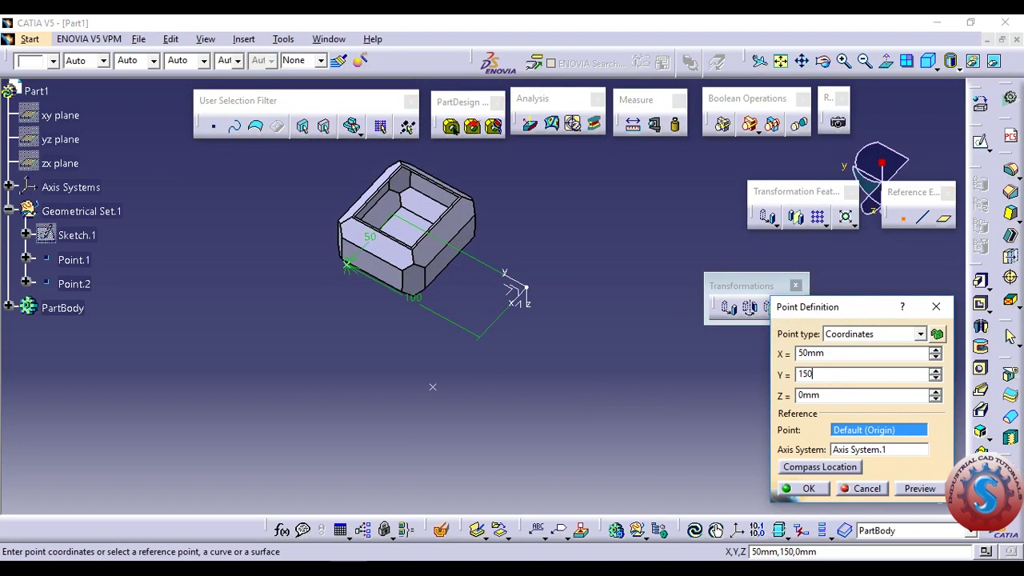
{"action": "key", "text": "Return"}
{"action": "middle_click_drag", "start_coordinate": [603, 349], "coordinate": [617, 380]}
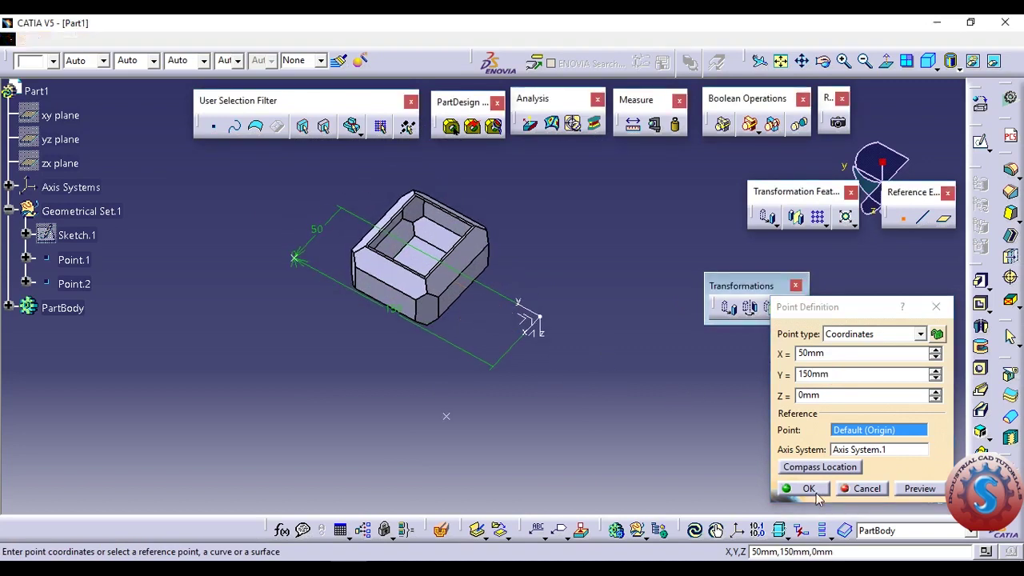
{"action": "left_click", "coordinate": [809, 489]}
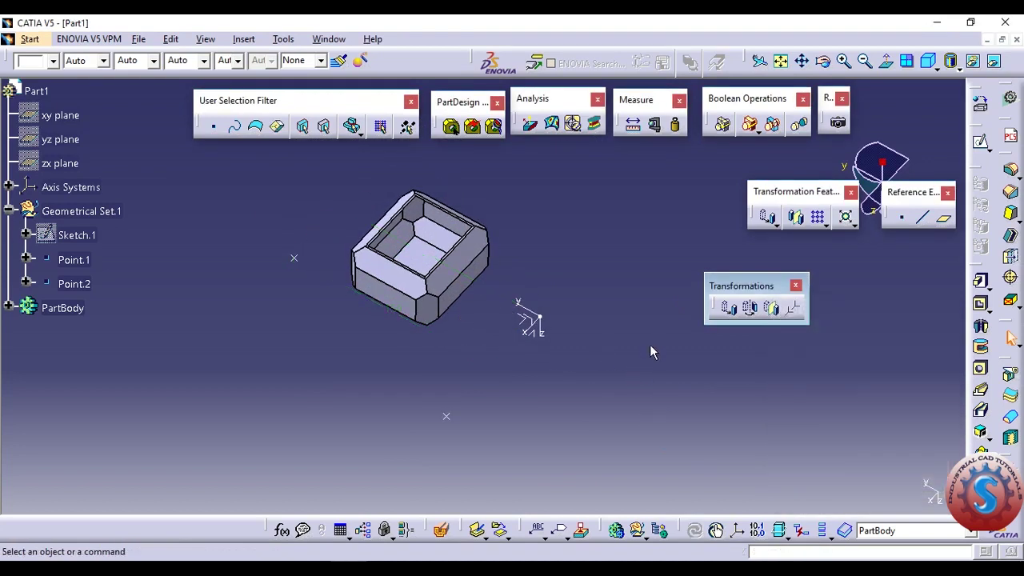
Translate the body with a Point to point vector from Point.1 to Point.2.
{"action": "left_click", "coordinate": [778, 225]}
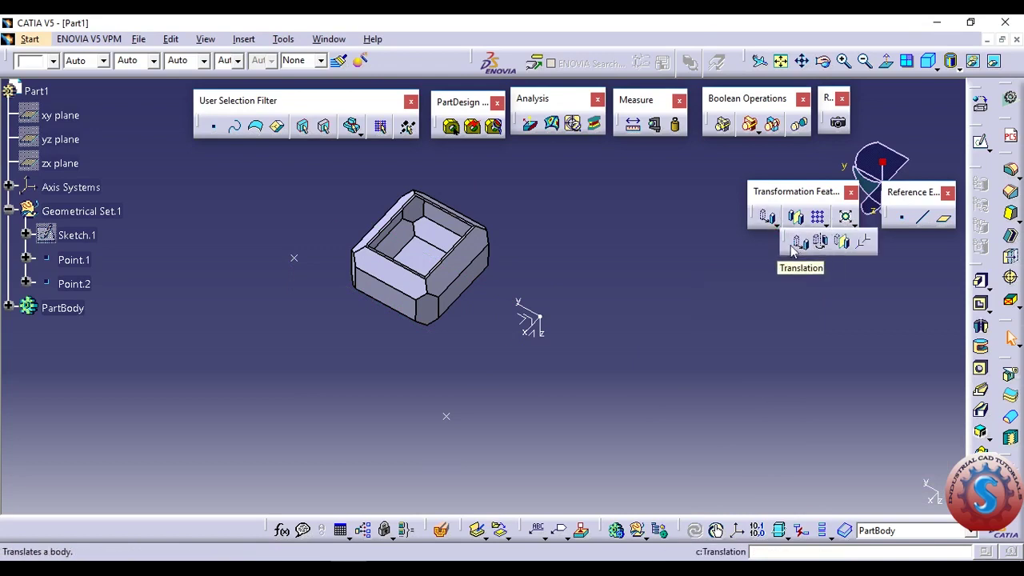
{"action": "left_click", "coordinate": [799, 246]}
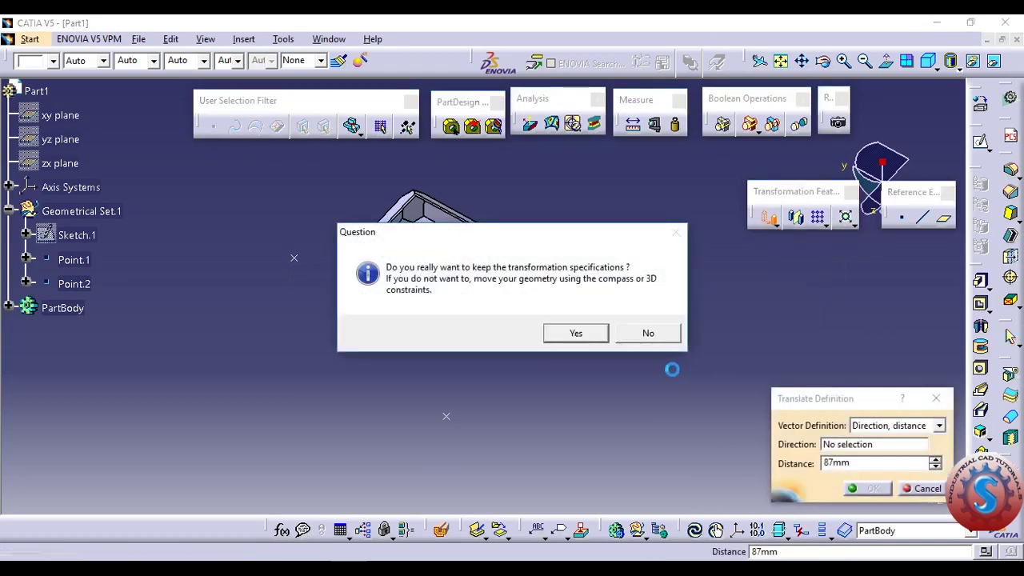
{"action": "left_click", "coordinate": [591, 335]}
{"action": "left_click", "coordinate": [927, 425]}
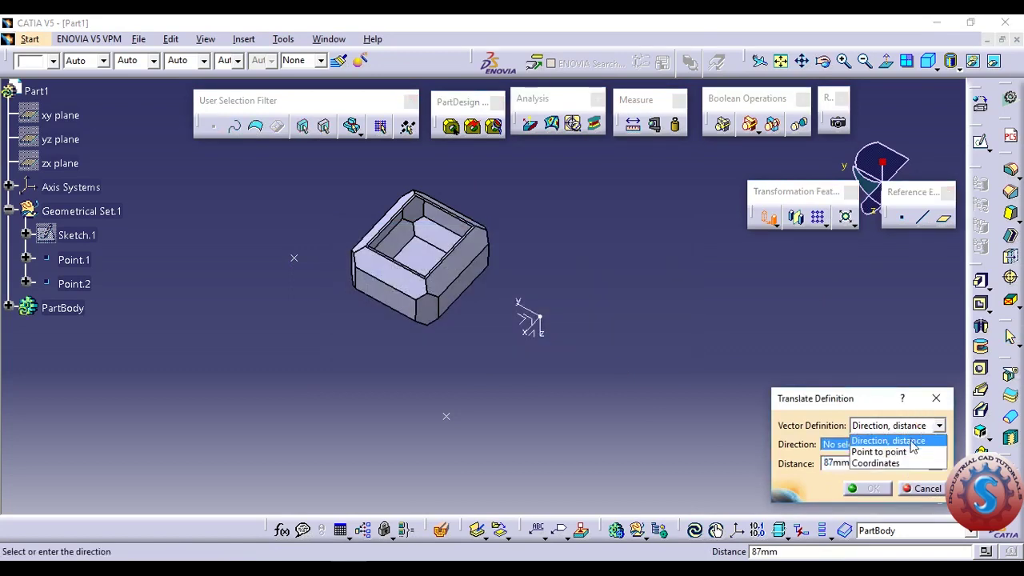
{"action": "left_click", "coordinate": [880, 452]}
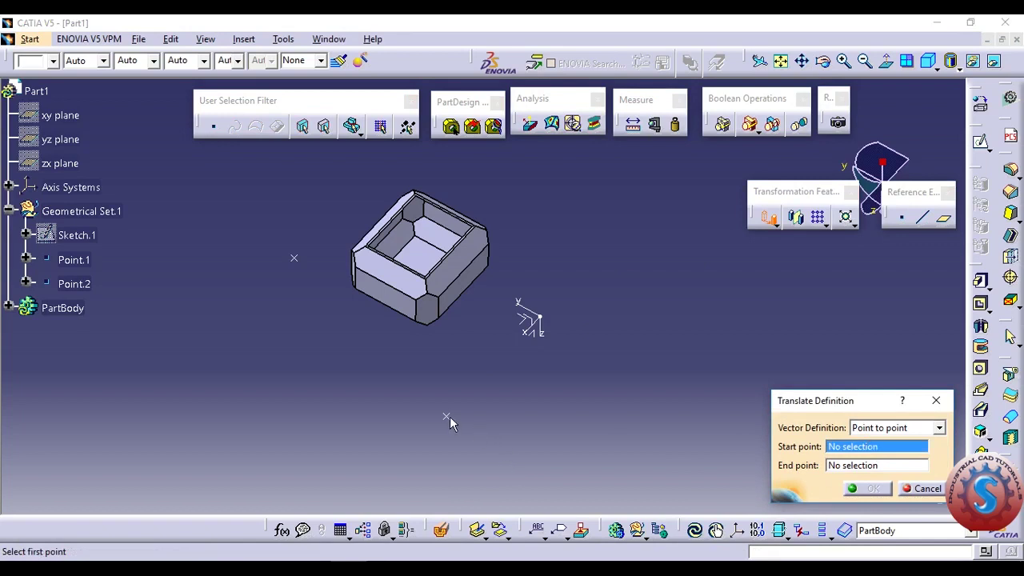
{"action": "left_click", "coordinate": [448, 417]}
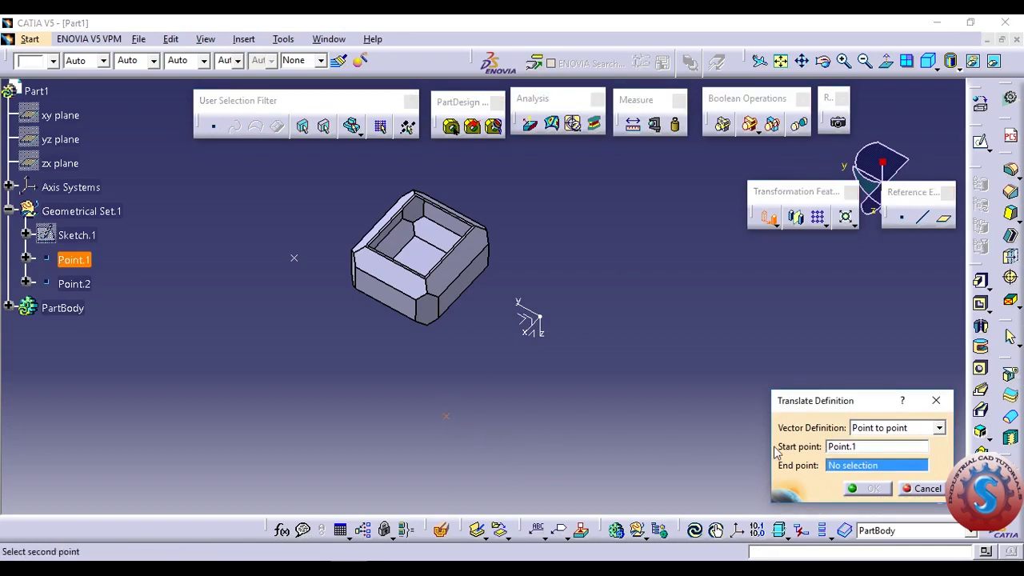
{"action": "left_click", "coordinate": [295, 257]}
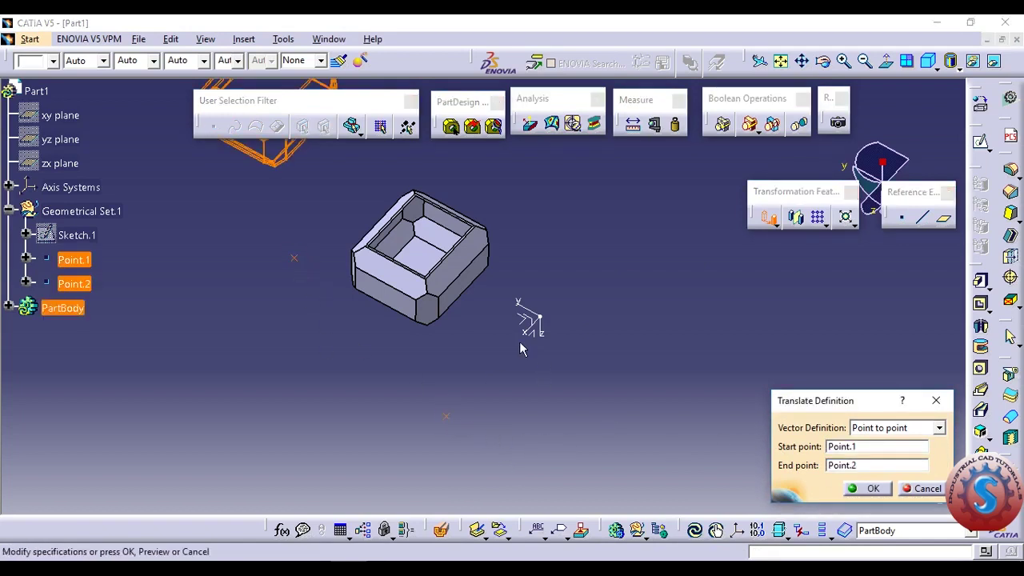
{"action": "middle_click_drag", "start_coordinate": [544, 227], "coordinate": [512, 398]}
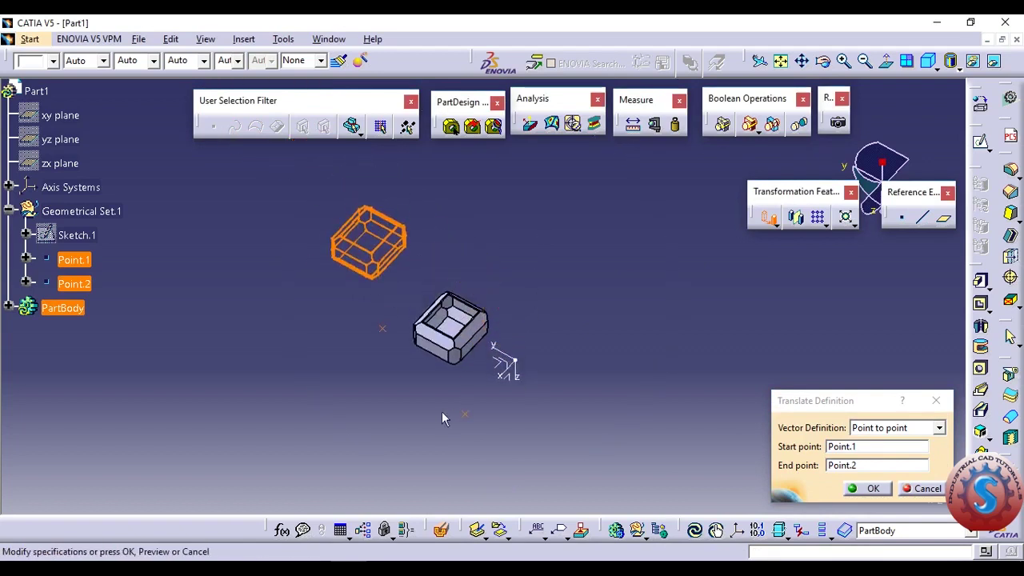
{"action": "left_click", "coordinate": [869, 489]}
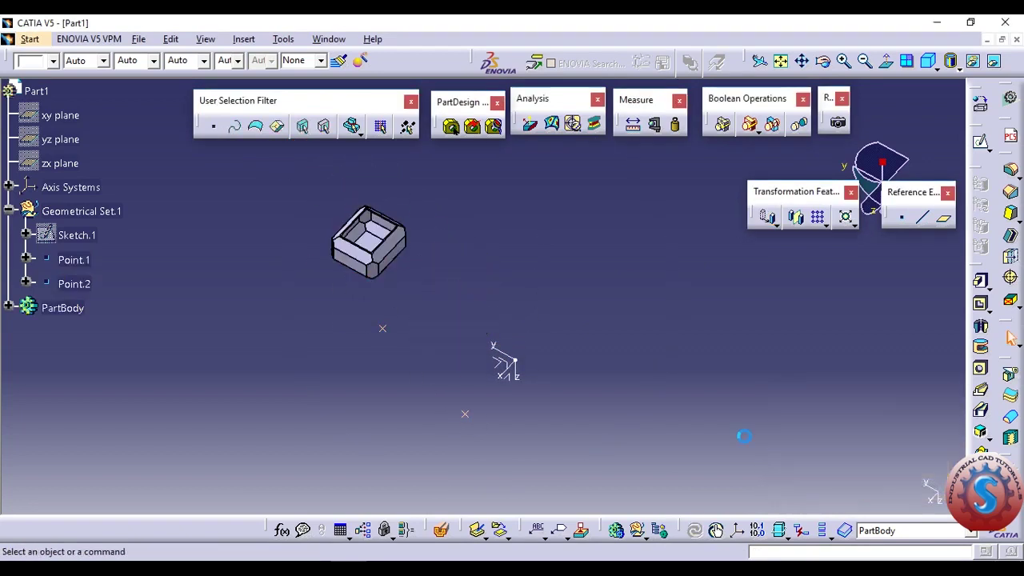
{"action": "middle_click_drag", "start_coordinate": [571, 265], "coordinate": [533, 251]}
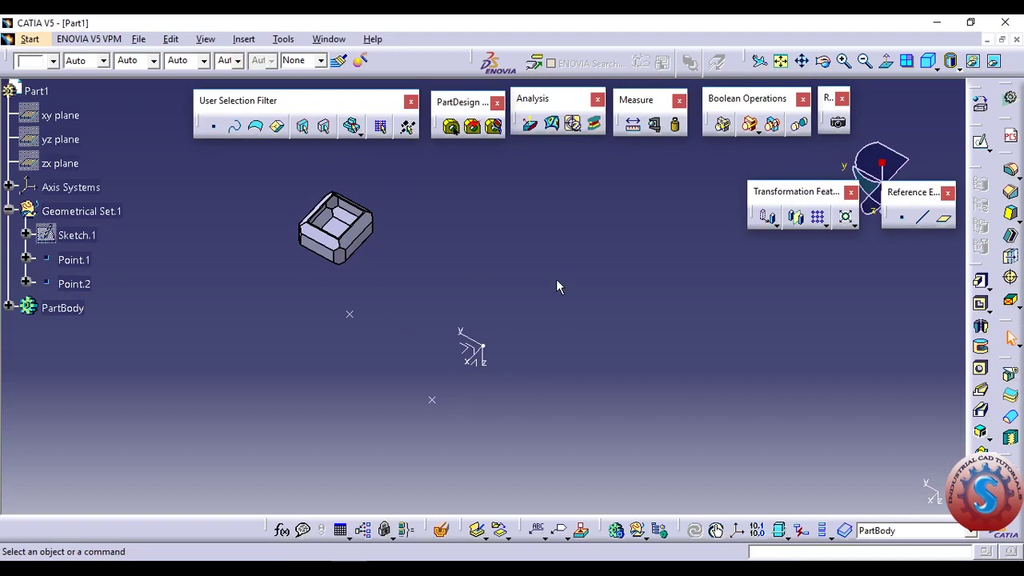
Translate the body again by coordinates: X 100mm, Y 100mm, Z 0mm.
{"action": "left_click", "coordinate": [777, 227]}
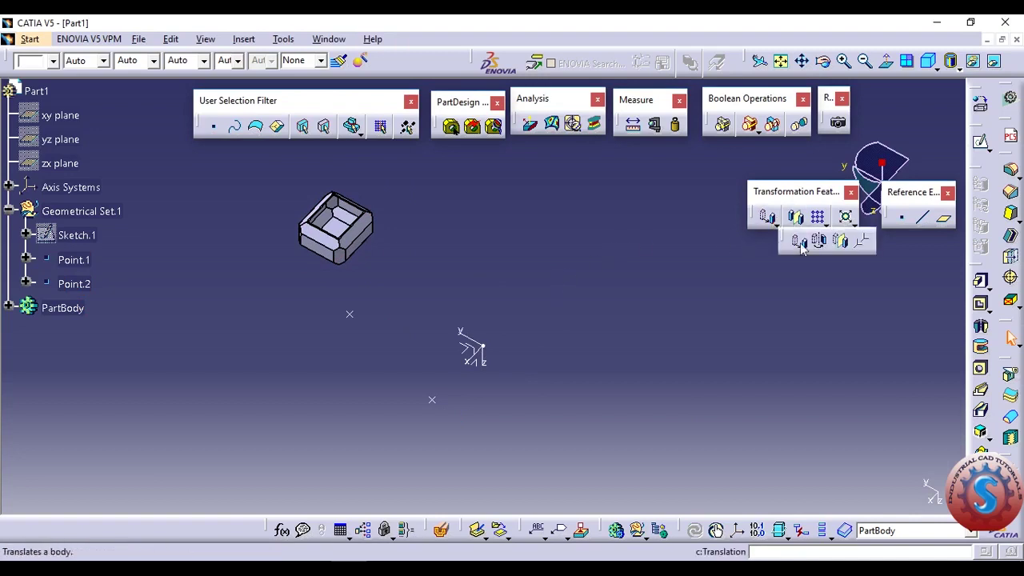
{"action": "left_click", "coordinate": [798, 242]}
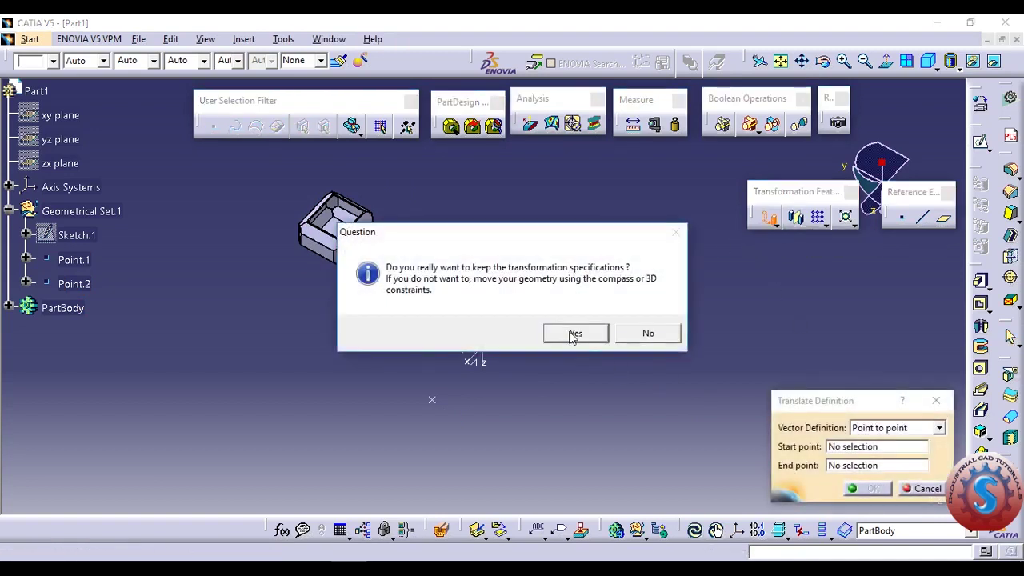
{"action": "left_click", "coordinate": [573, 334]}
{"action": "left_click", "coordinate": [939, 428]}
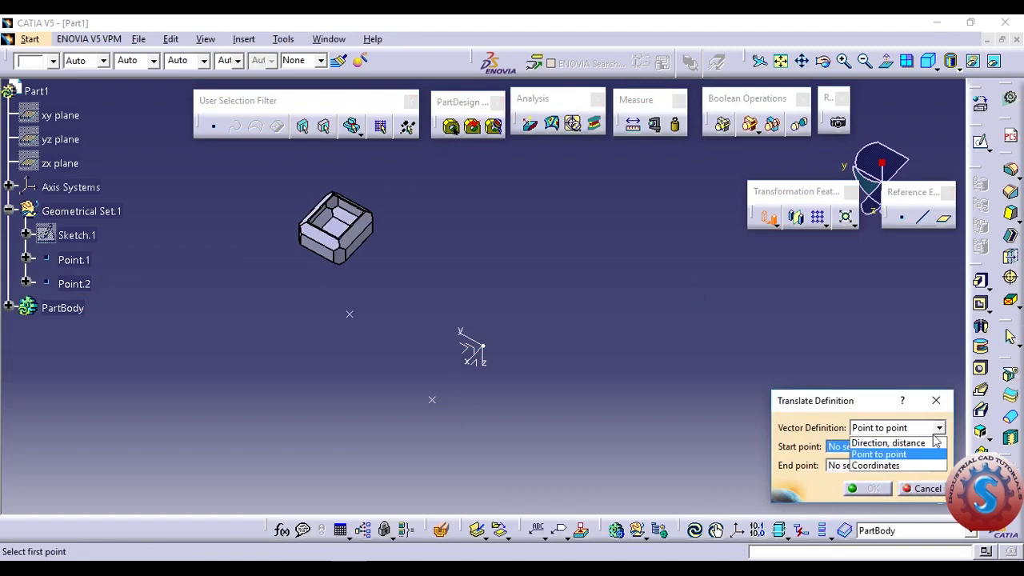
{"action": "left_click", "coordinate": [919, 467]}
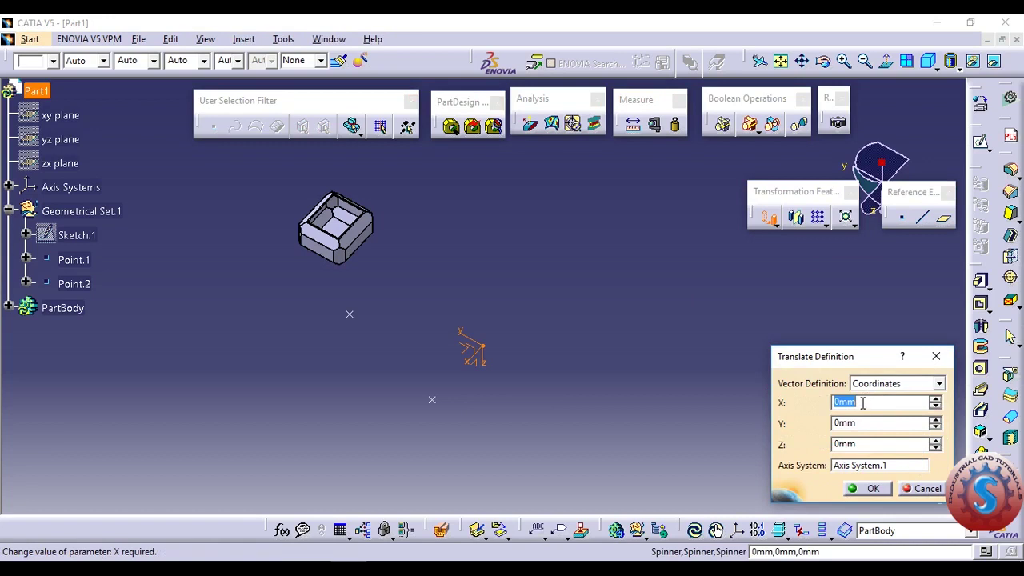
{"action": "type", "text": "100"}
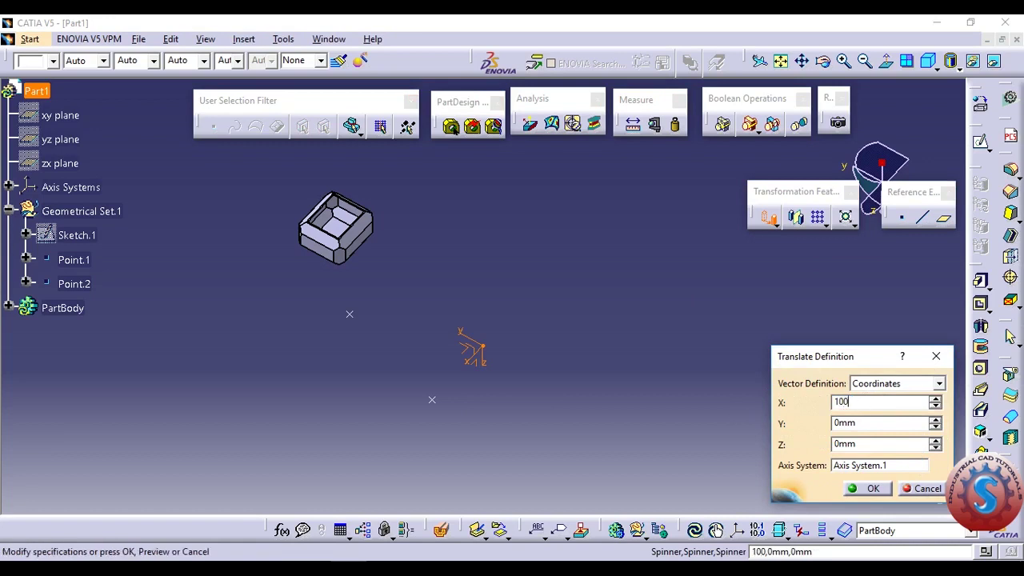
{"action": "left_click", "coordinate": [625, 353]}
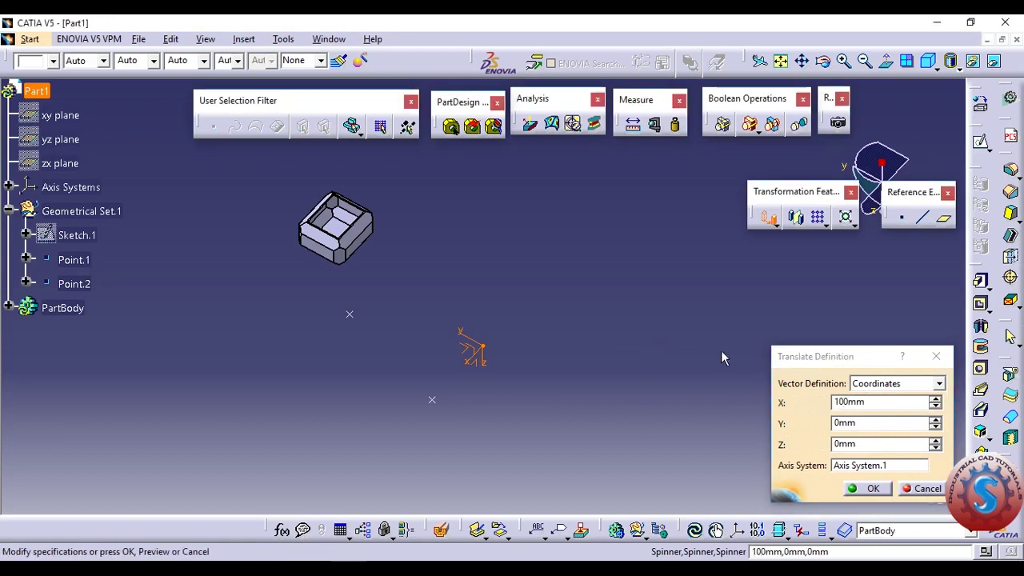
{"action": "left_click", "coordinate": [874, 423]}
{"action": "key", "text": "BackSpace"}
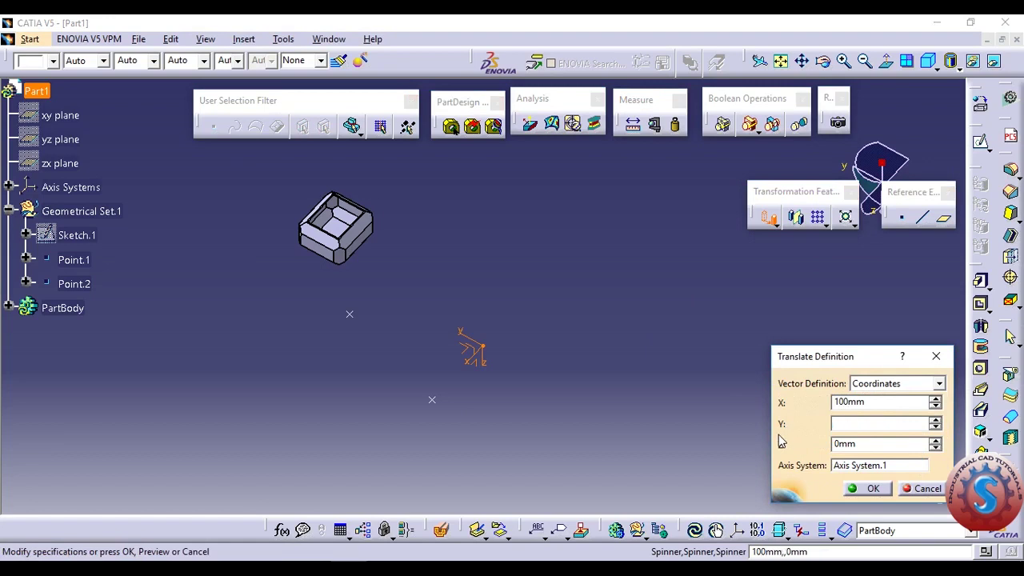
{"action": "type", "text": "100mm"}
{"action": "left_click", "coordinate": [861, 467]}
{"action": "left_click", "coordinate": [870, 490]}
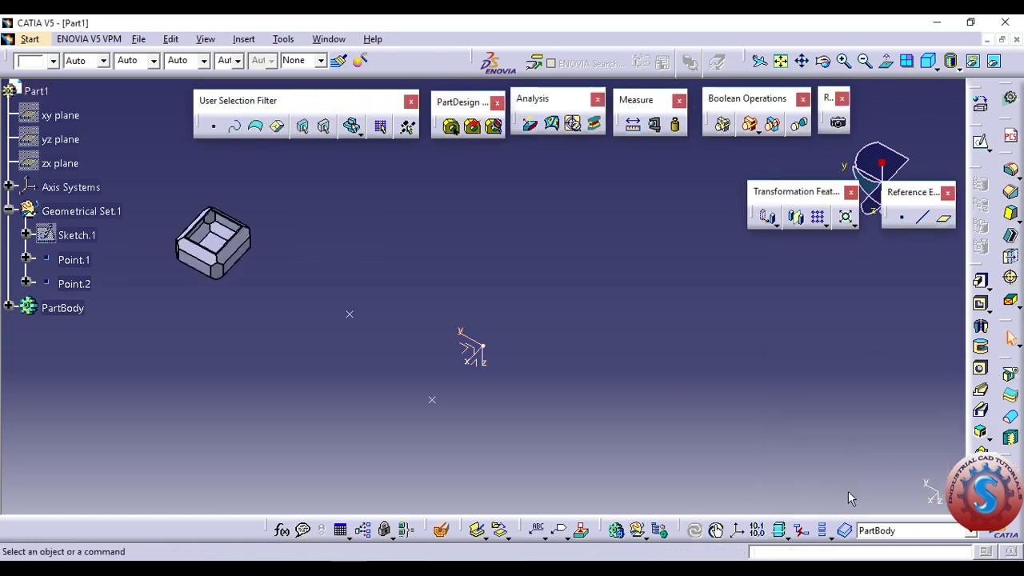
{"action": "middle_click_drag", "start_coordinate": [543, 344], "coordinate": [612, 363]}
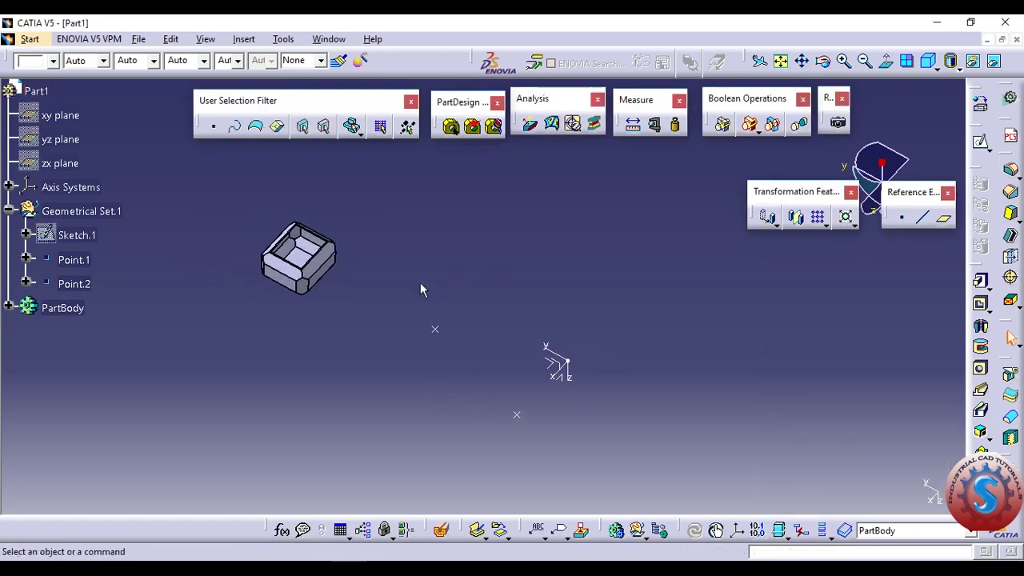
{"action": "middle_click_drag", "start_coordinate": [342, 336], "coordinate": [329, 315]}
{"action": "middle_click", "coordinate": [351, 328]}
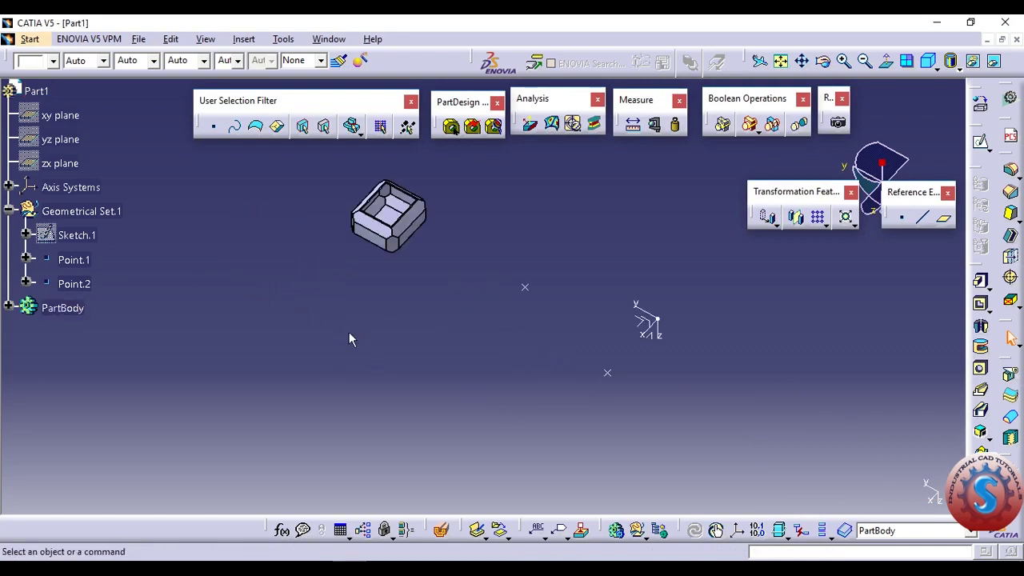
{"action": "left_click", "coordinate": [393, 283]}
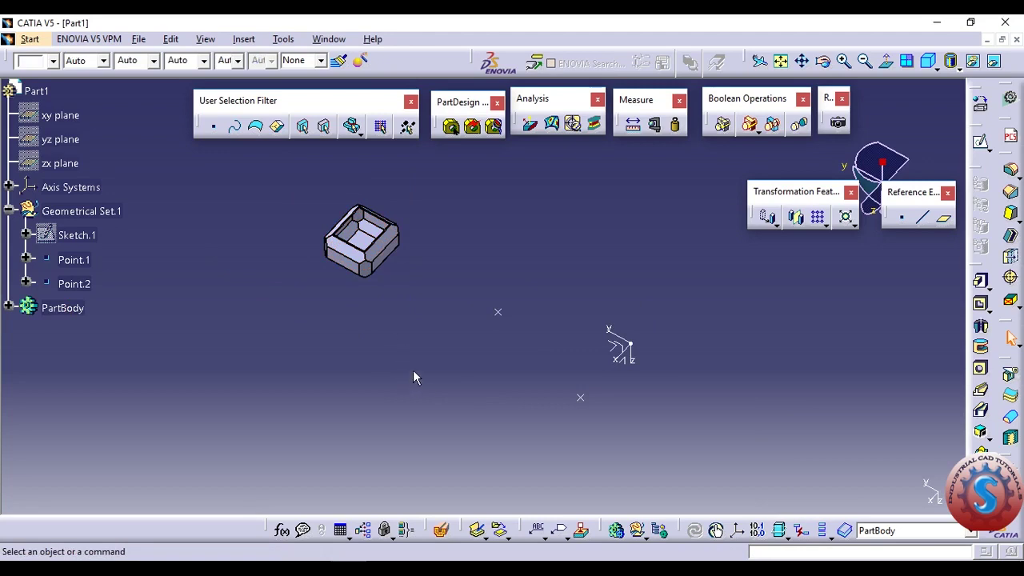
{"action": "middle_click_drag", "start_coordinate": [477, 350], "coordinate": [729, 386]}
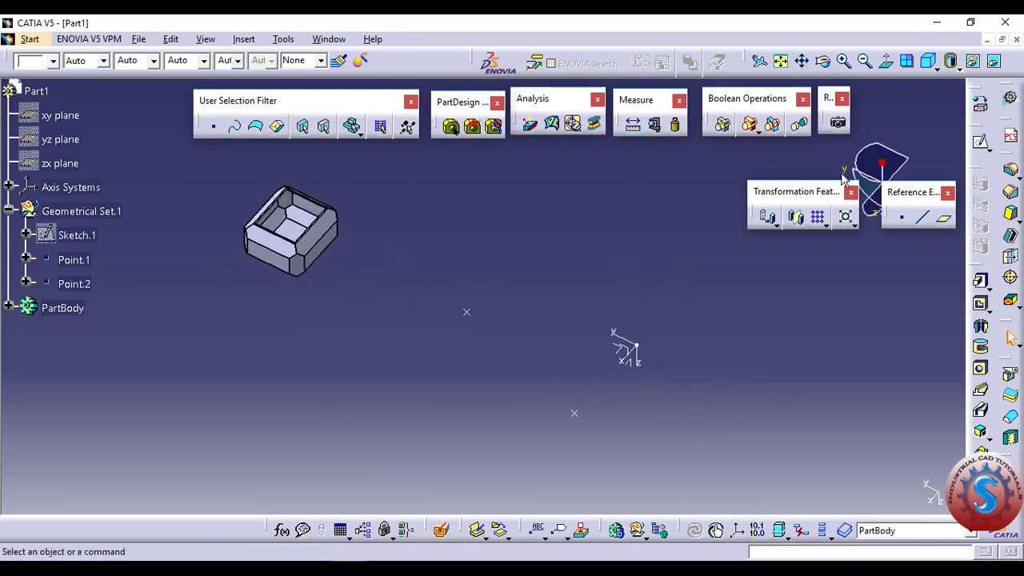
Set up an Axis-Angle rotation of the body, 45deg about Axis System.1's Y axis.
{"action": "left_click", "coordinate": [775, 227]}
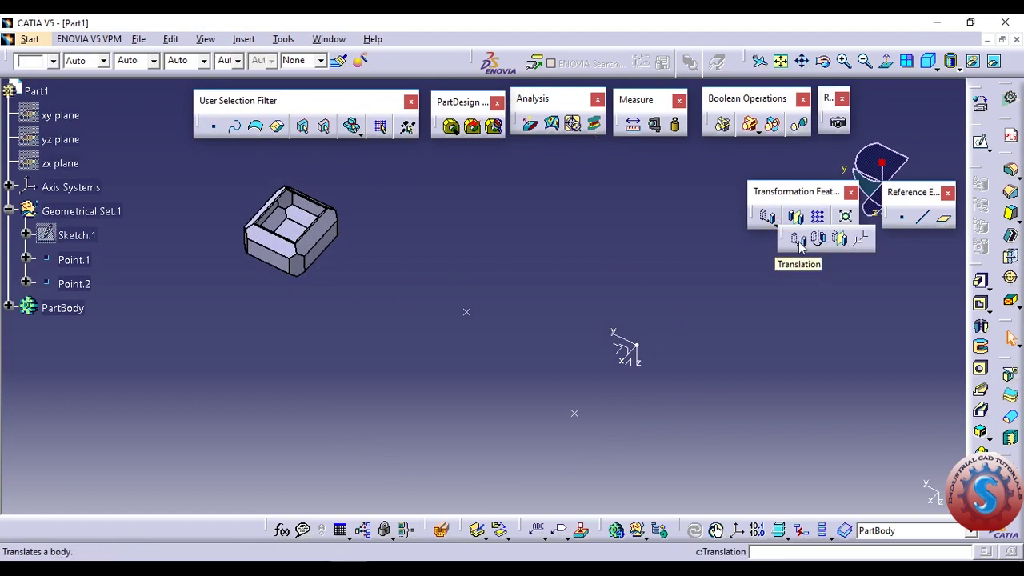
{"action": "left_click", "coordinate": [817, 239]}
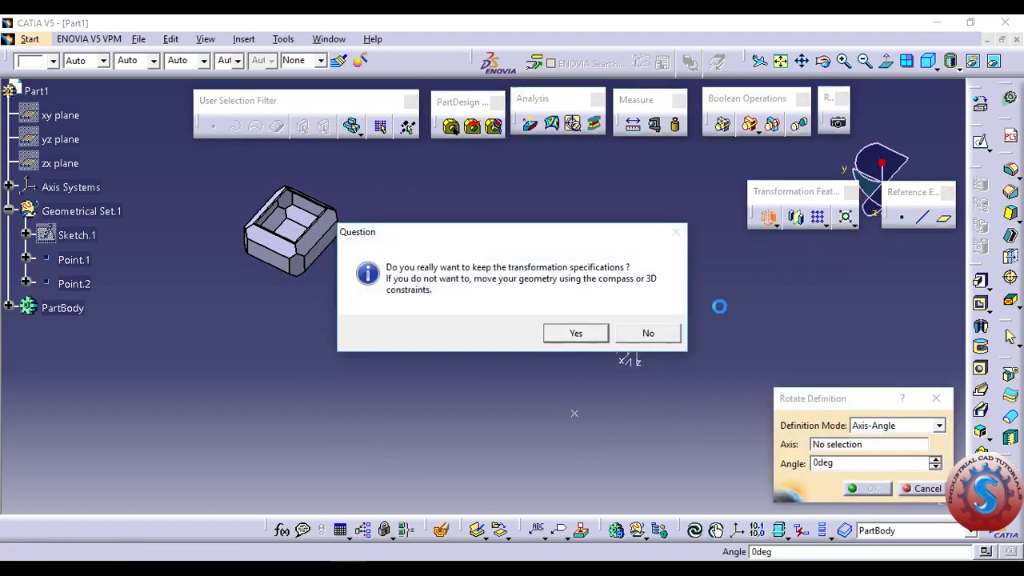
{"action": "left_click", "coordinate": [576, 333]}
{"action": "left_click", "coordinate": [918, 431]}
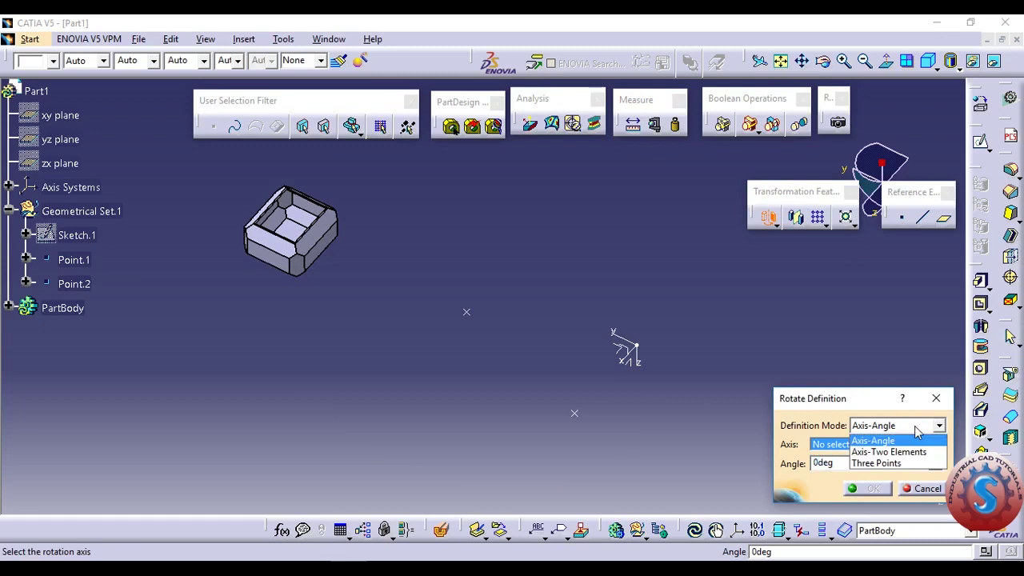
{"action": "left_click", "coordinate": [917, 431]}
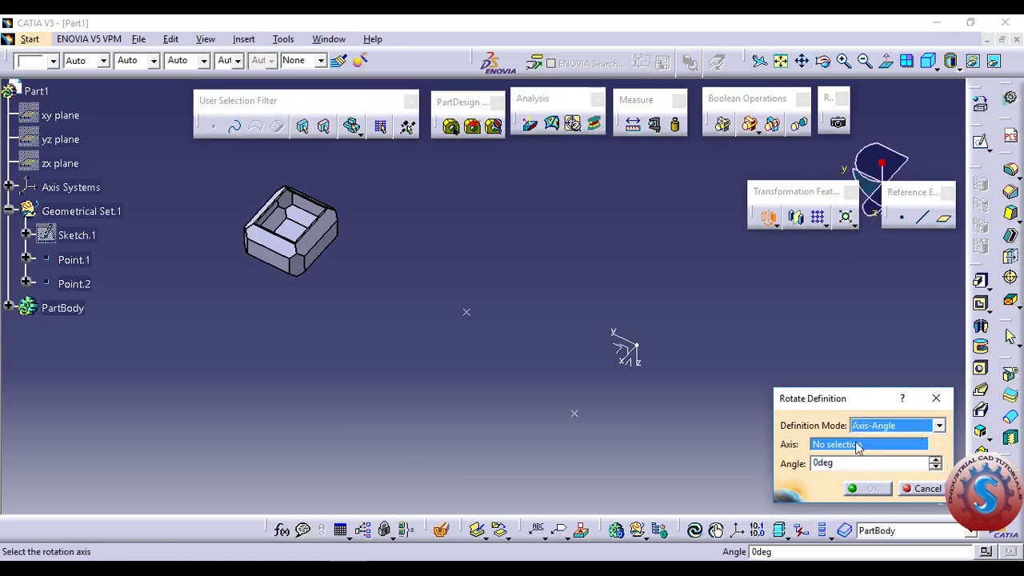
{"action": "left_click", "coordinate": [644, 352]}
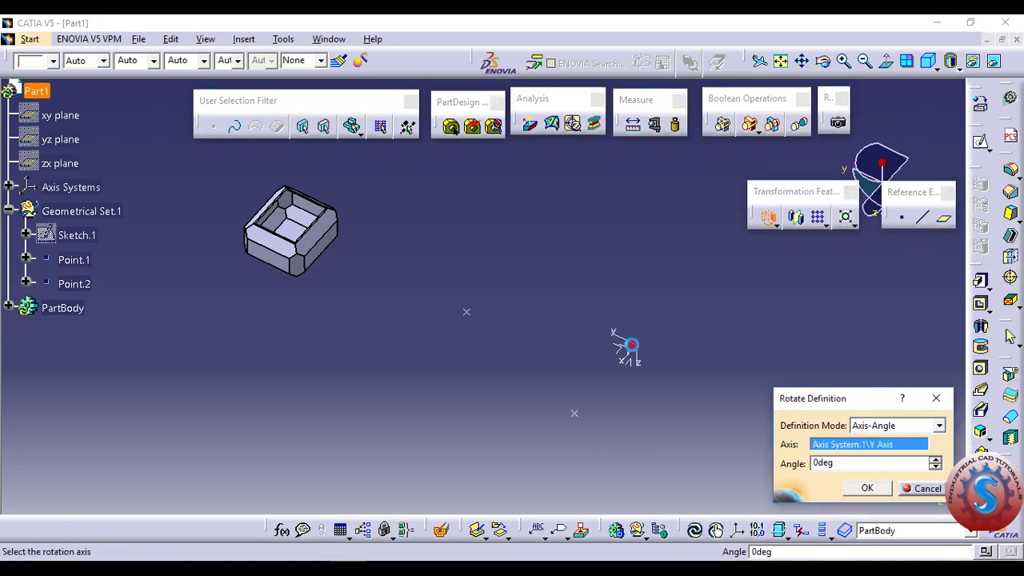
{"action": "double_click", "coordinate": [841, 464]}
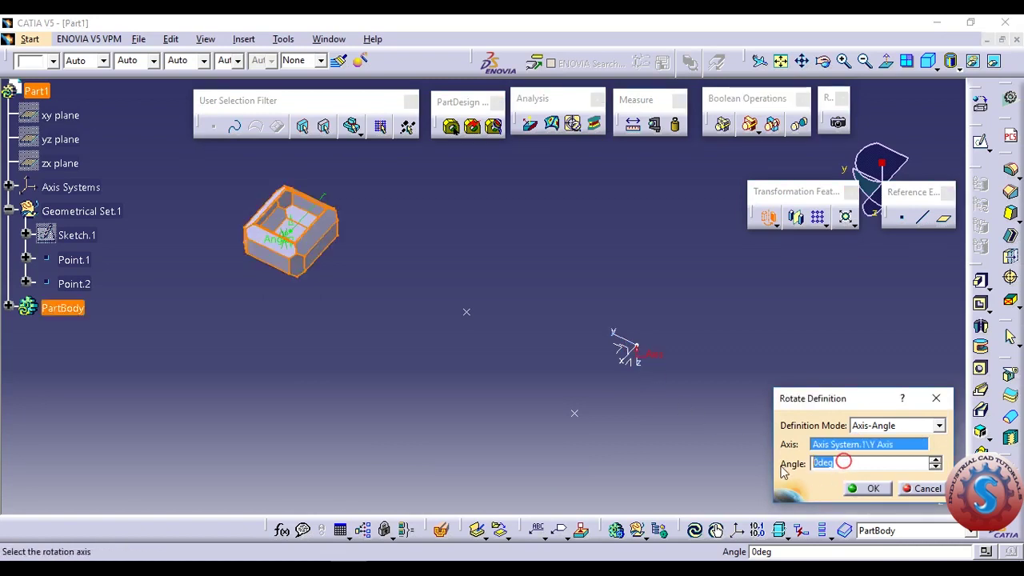
{"action": "key", "text": "BackSpace"}
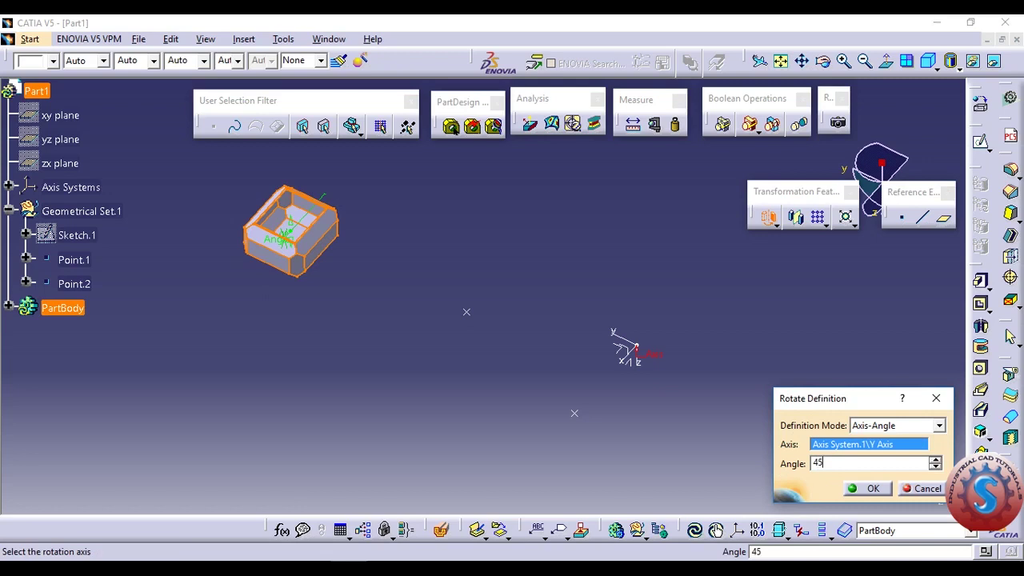
{"action": "key", "text": "Return"}
{"action": "middle_click_drag", "start_coordinate": [504, 334], "coordinate": [640, 413]}
Apply the 45deg rotation, then add an Axis-Two Elements rotation about X via Point.2 and Point.1.
{"action": "left_click", "coordinate": [869, 489]}
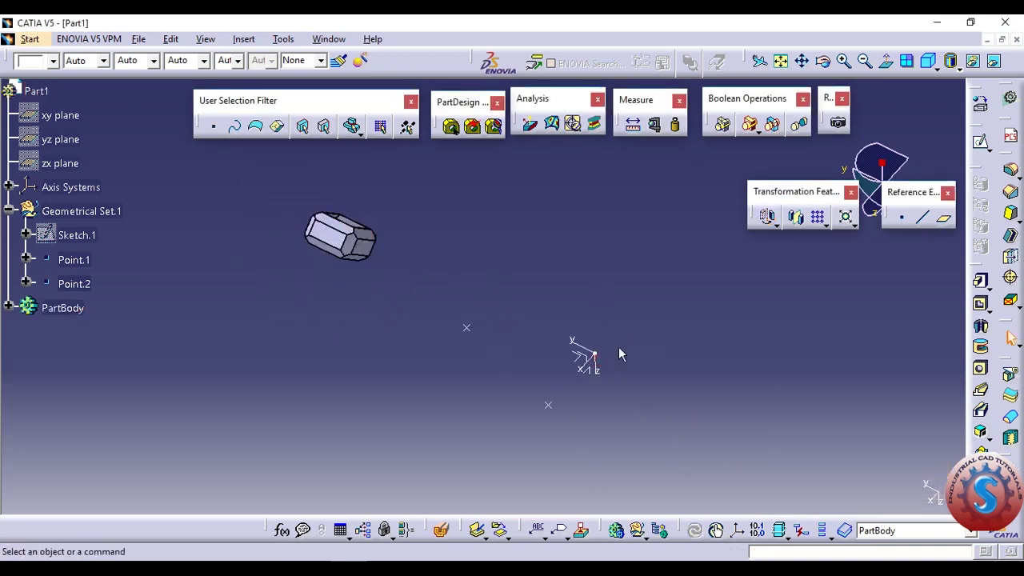
{"action": "left_click", "coordinate": [776, 225]}
{"action": "left_click", "coordinate": [814, 242]}
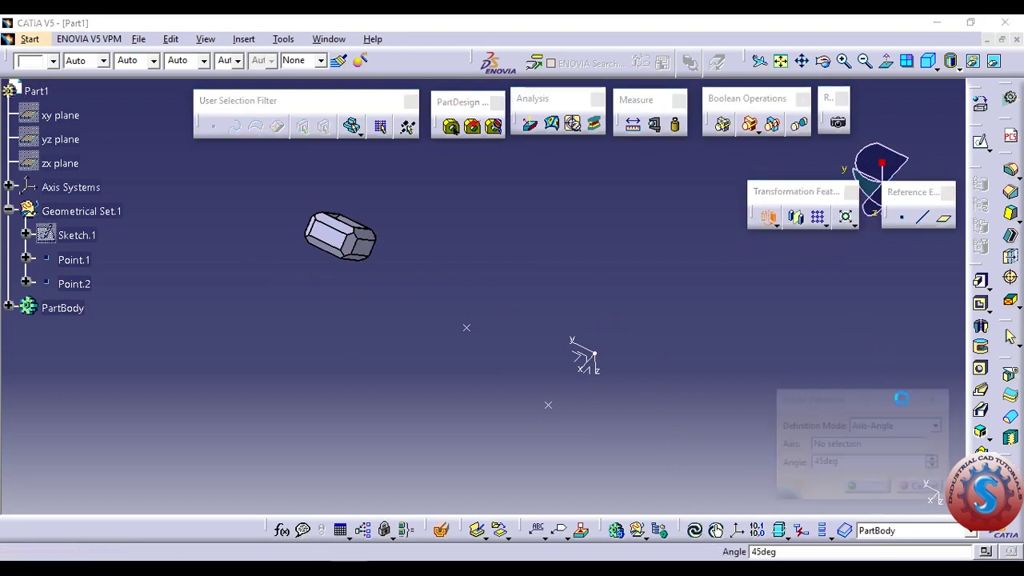
{"action": "left_click", "coordinate": [576, 333]}
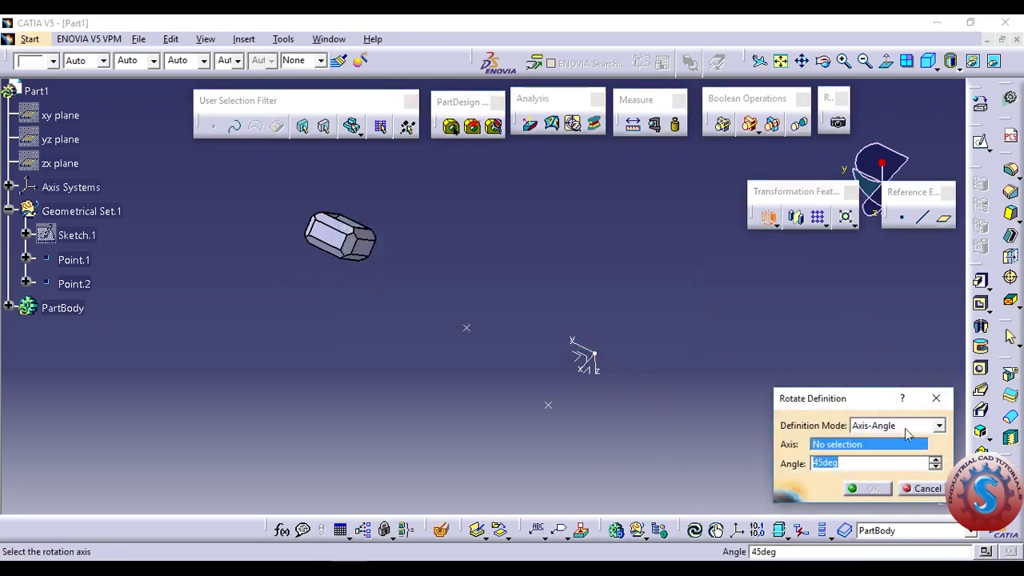
{"action": "left_click", "coordinate": [912, 426]}
{"action": "left_click", "coordinate": [878, 453]}
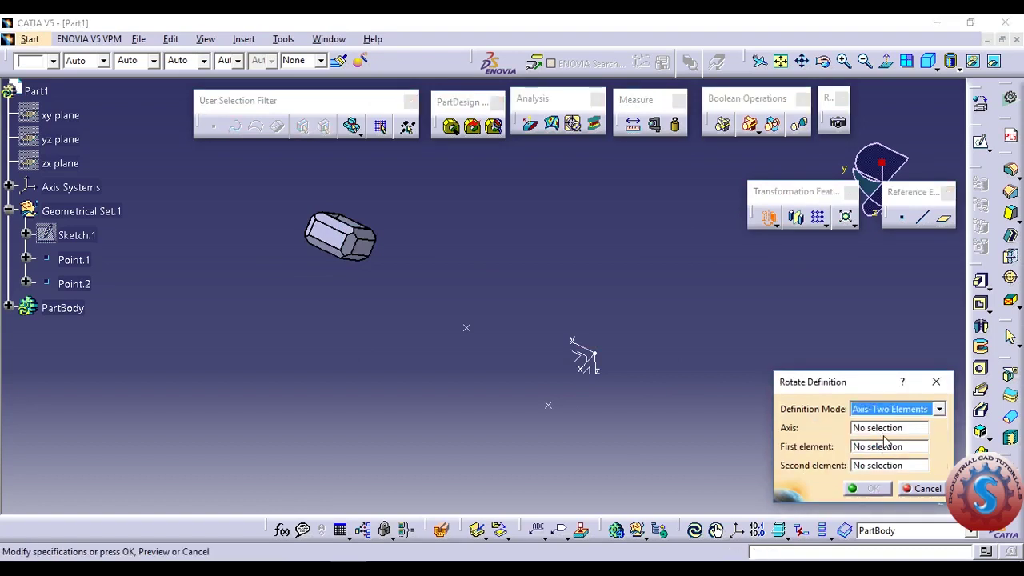
{"action": "left_click", "coordinate": [584, 372]}
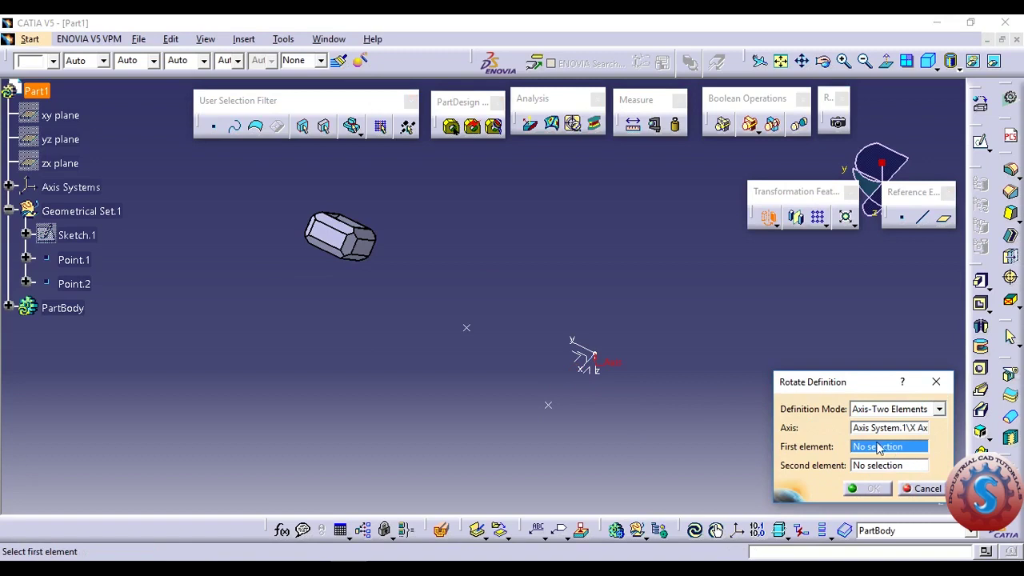
{"action": "left_click", "coordinate": [471, 331]}
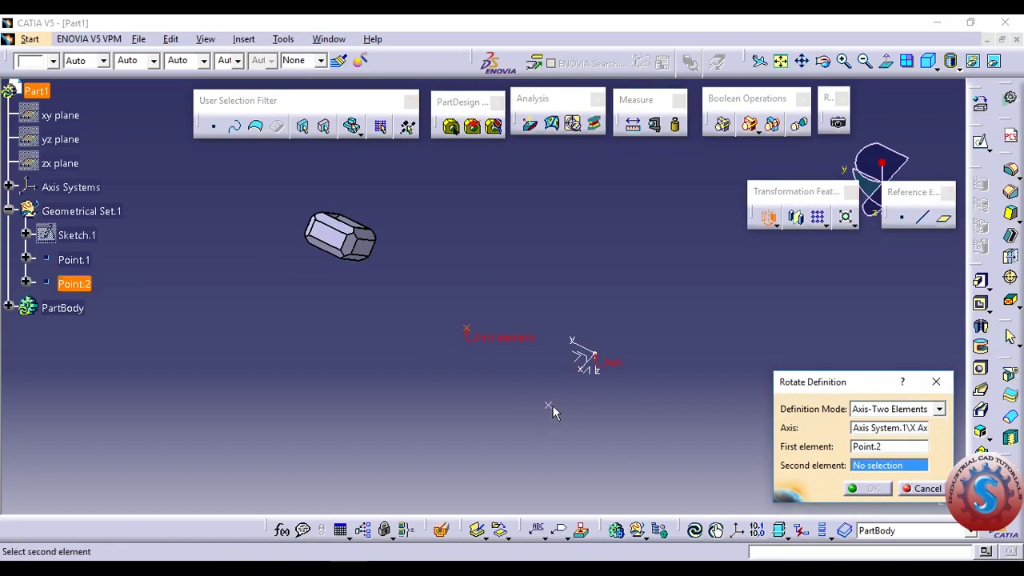
{"action": "left_click", "coordinate": [550, 409]}
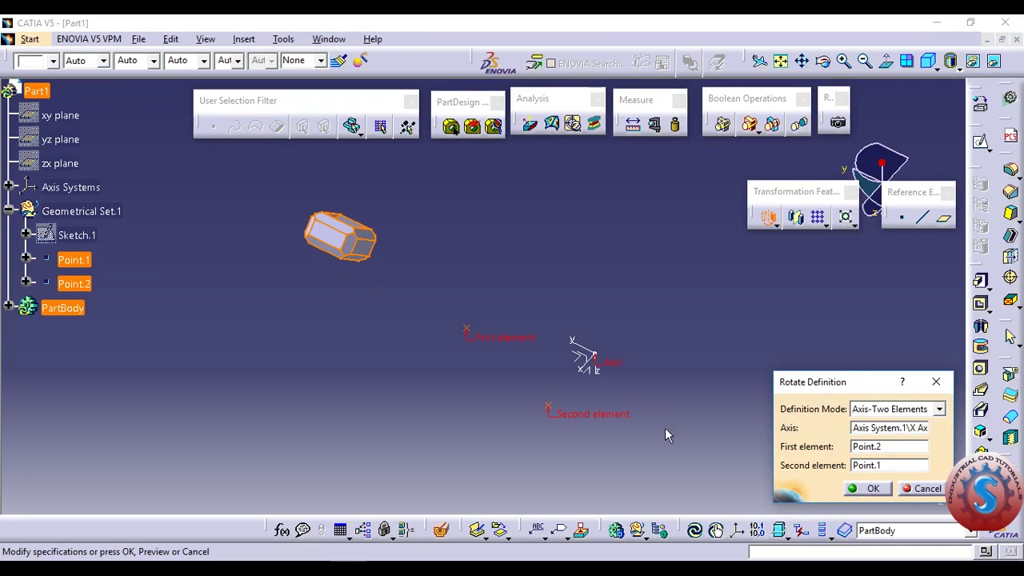
{"action": "middle_click", "coordinate": [629, 393]}
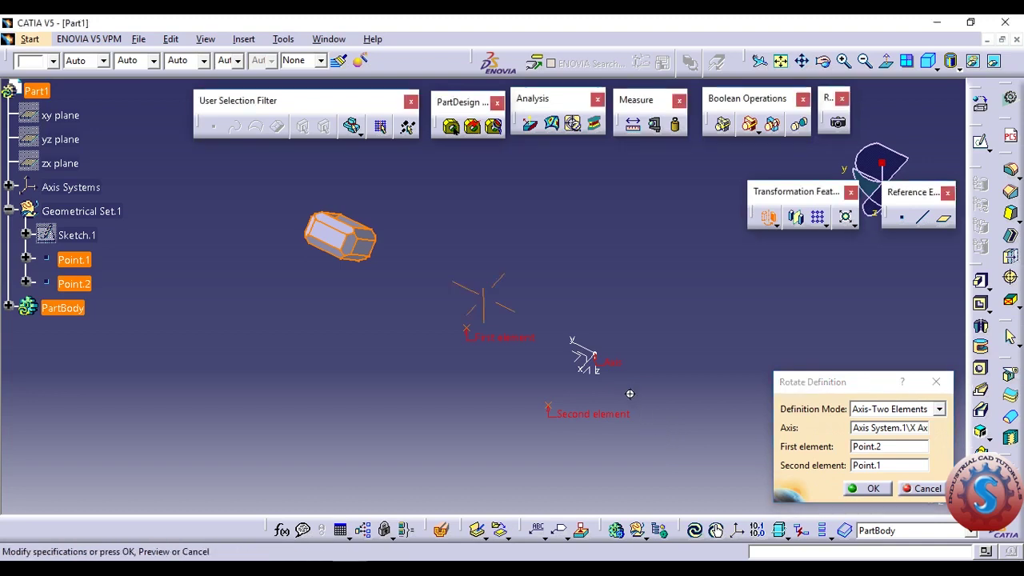
{"action": "left_click", "coordinate": [873, 489]}
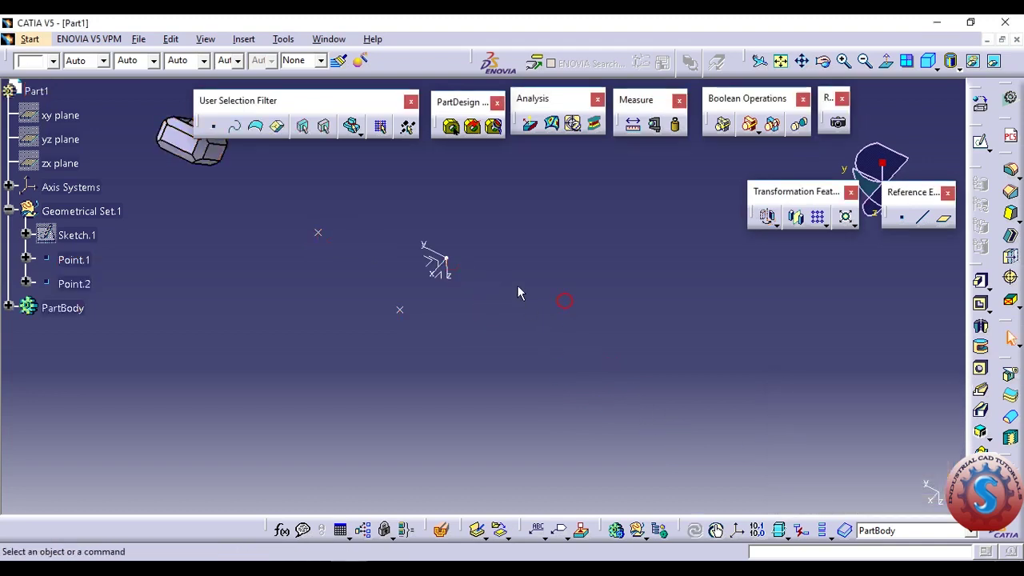
Rotate the body by Three Points through Point.1, Point.2 and the axis system origin.
{"action": "middle_click_drag", "start_coordinate": [520, 298], "coordinate": [628, 366]}
{"action": "left_click", "coordinate": [775, 225]}
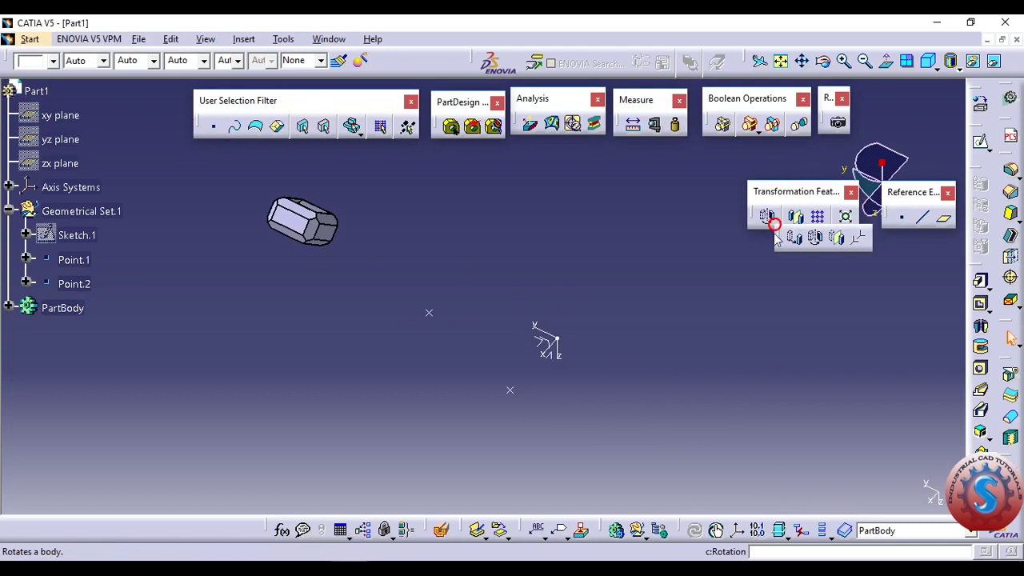
{"action": "left_click", "coordinate": [817, 238]}
{"action": "left_click", "coordinate": [645, 336]}
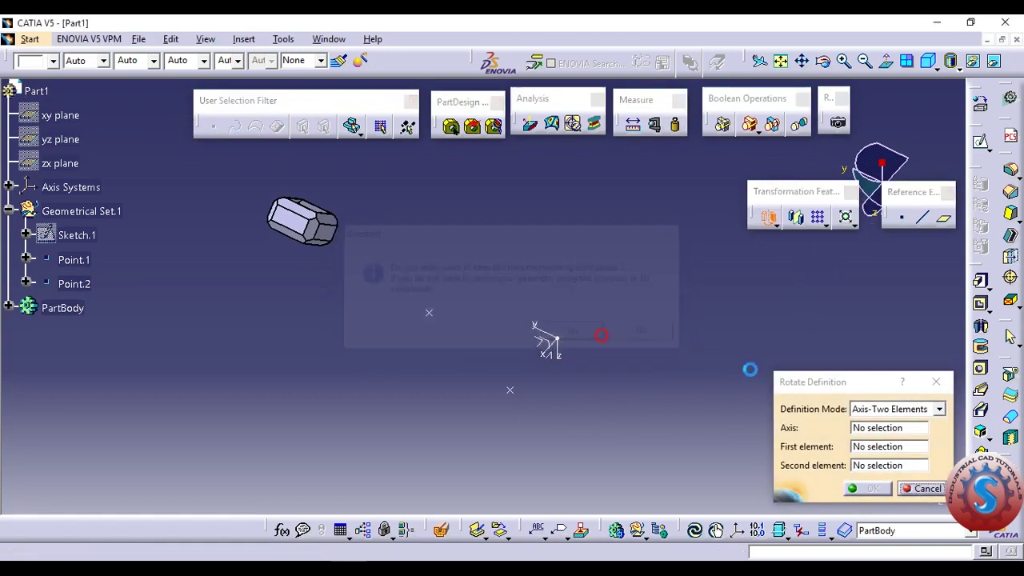
{"action": "left_click", "coordinate": [939, 409]}
{"action": "left_click", "coordinate": [895, 448]}
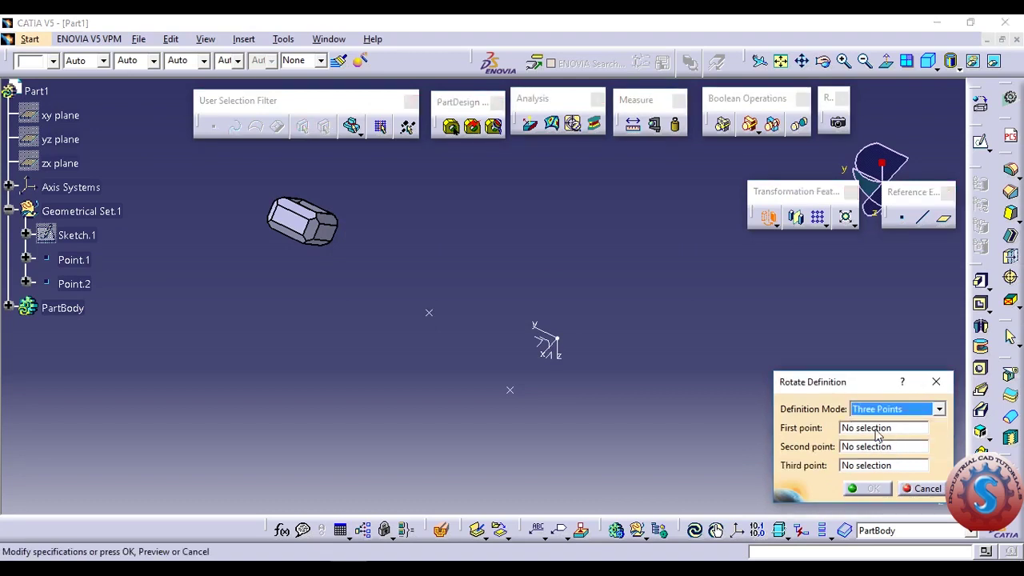
{"action": "left_click", "coordinate": [877, 432]}
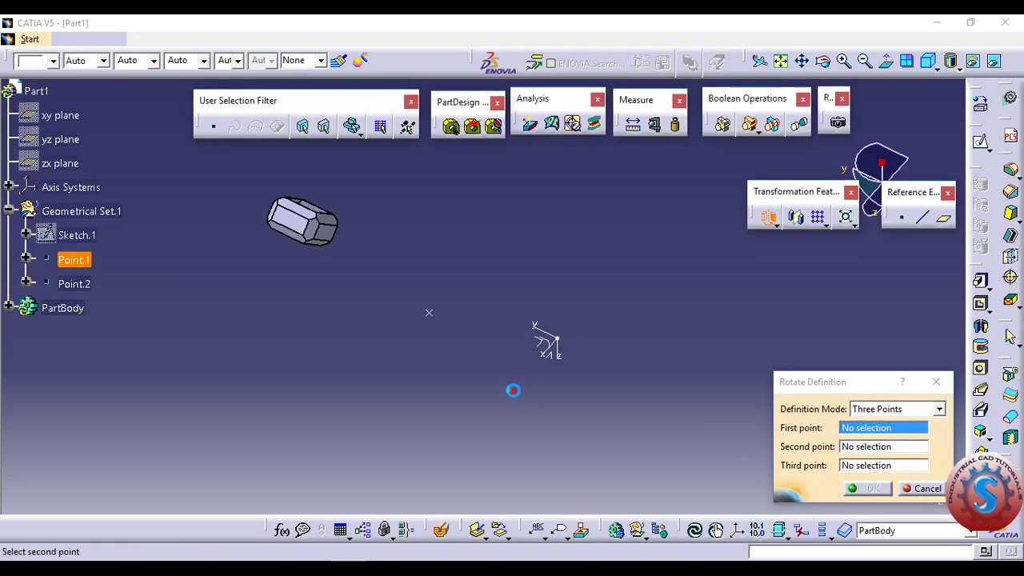
{"action": "left_click", "coordinate": [510, 395]}
{"action": "left_click", "coordinate": [439, 319]}
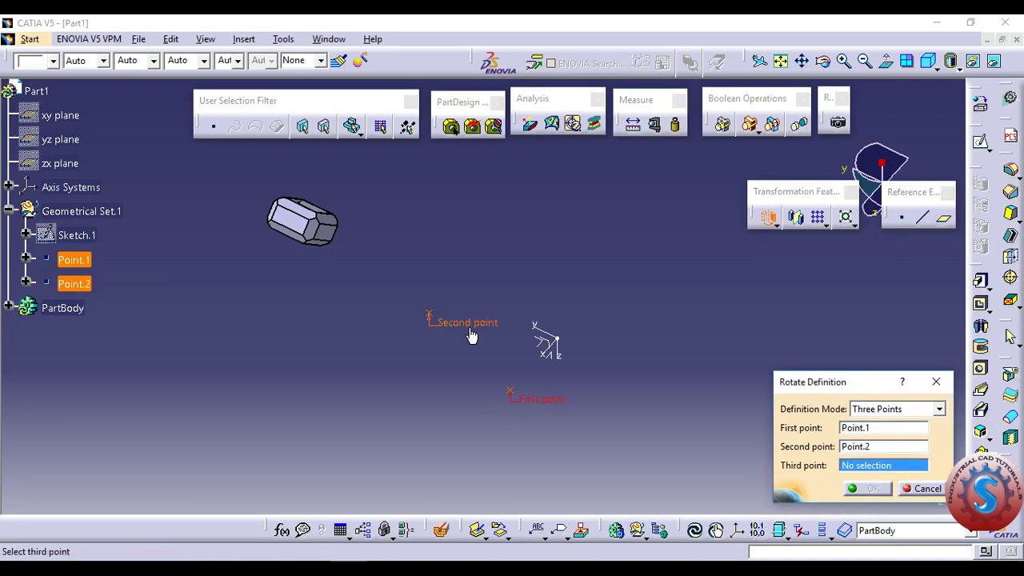
{"action": "left_click", "coordinate": [565, 344]}
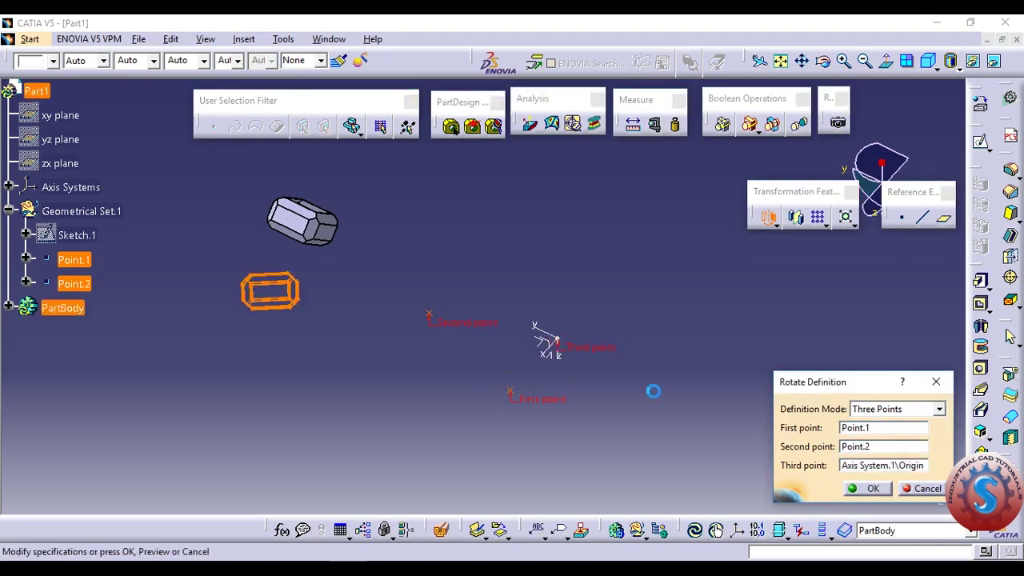
{"action": "middle_click_drag", "start_coordinate": [398, 408], "coordinate": [453, 400]}
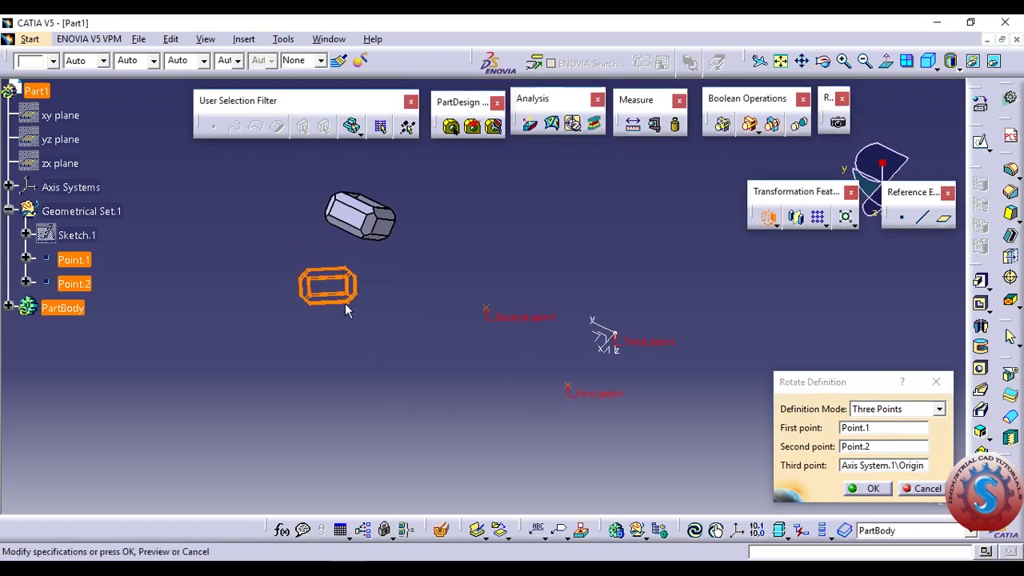
{"action": "left_click", "coordinate": [872, 489]}
{"action": "middle_click_drag", "start_coordinate": [626, 382], "coordinate": [616, 360]}
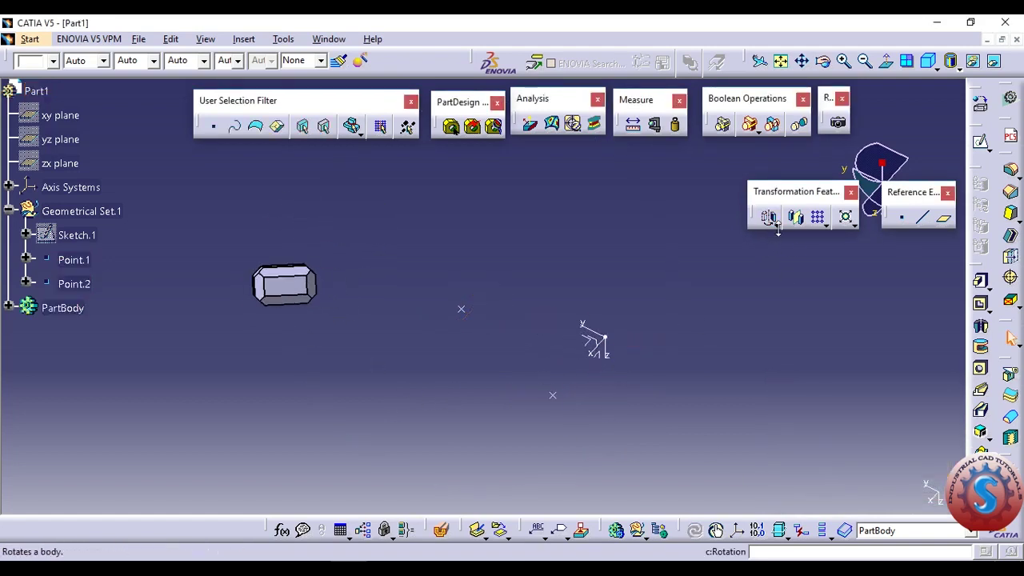
{"action": "left_click", "coordinate": [777, 225]}
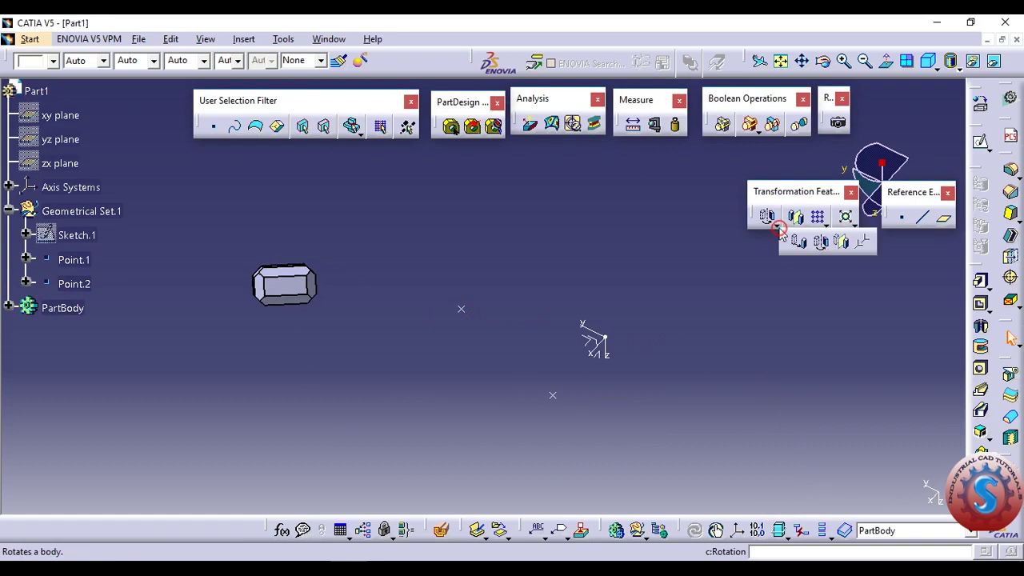
Mirror the body about one of the box's own faces with Symmetry.
{"action": "left_click", "coordinate": [842, 243]}
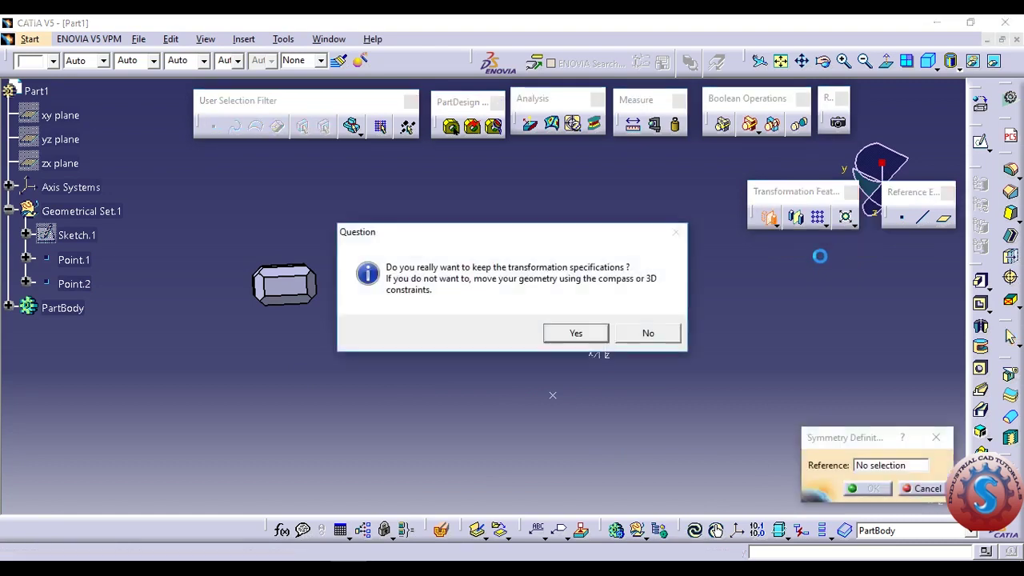
{"action": "left_click", "coordinate": [568, 336]}
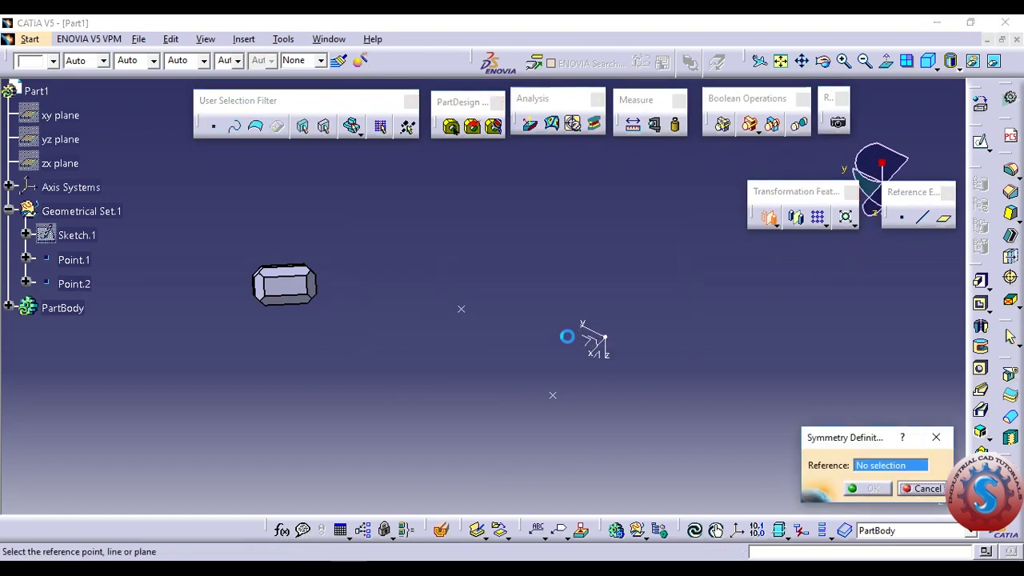
{"action": "left_click", "coordinate": [306, 292]}
{"action": "middle_click_drag", "start_coordinate": [329, 331], "coordinate": [647, 270]}
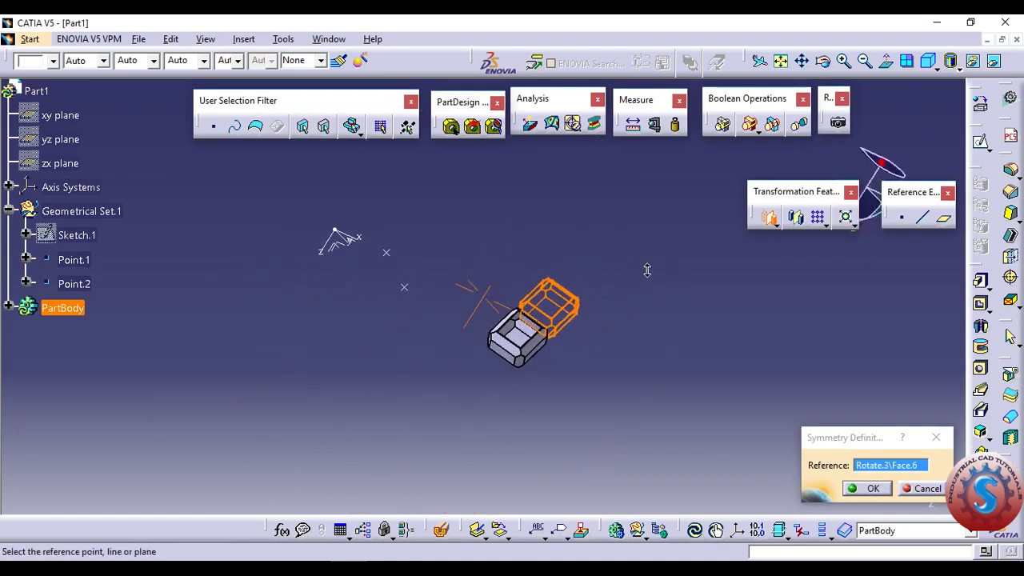
{"action": "left_click", "coordinate": [872, 488]}
{"action": "mouse_move", "coordinate": [722, 384]}
{"action": "middle_mouse_down"}
{"action": "mouse_move", "coordinate": [700, 352]}
{"action": "mouse_move", "coordinate": [722, 313]}
{"action": "mouse_move", "coordinate": [662, 409]}
{"action": "mouse_move", "coordinate": [716, 379]}
{"action": "middle_mouse_up"}
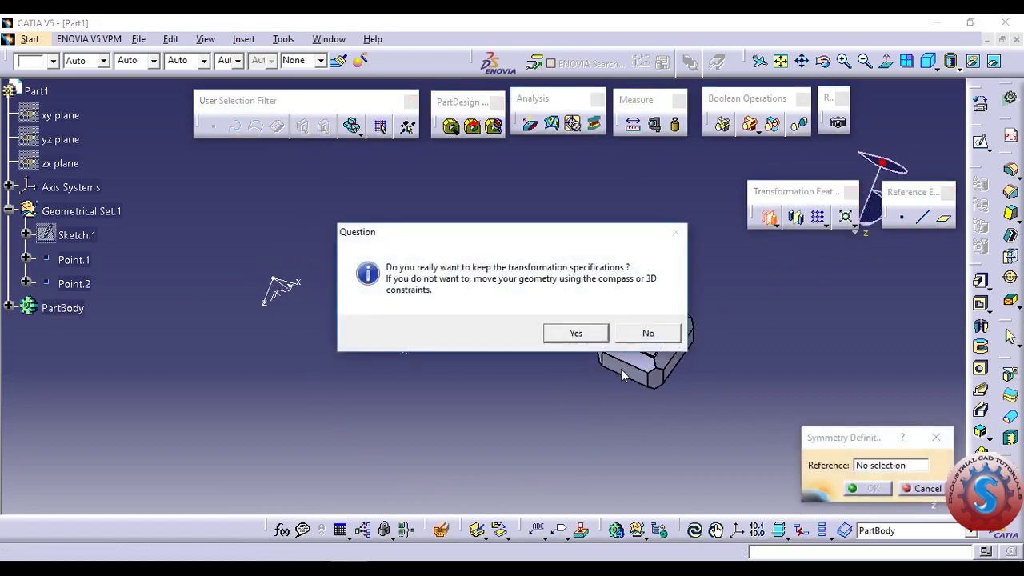
Mirror the body about Axis System.1's Z axis.
{"action": "left_click", "coordinate": [575, 332]}
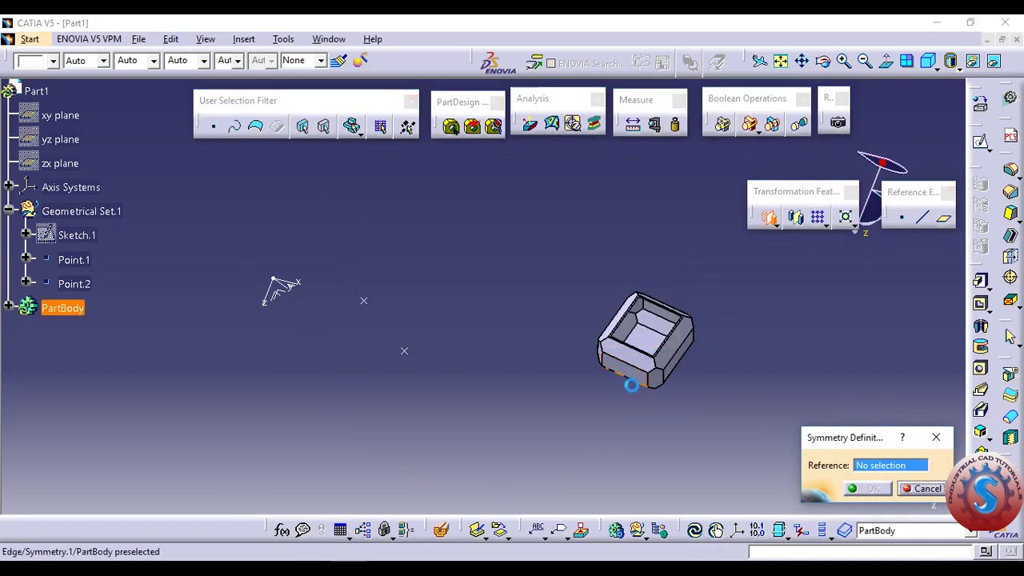
{"action": "left_click", "coordinate": [269, 297]}
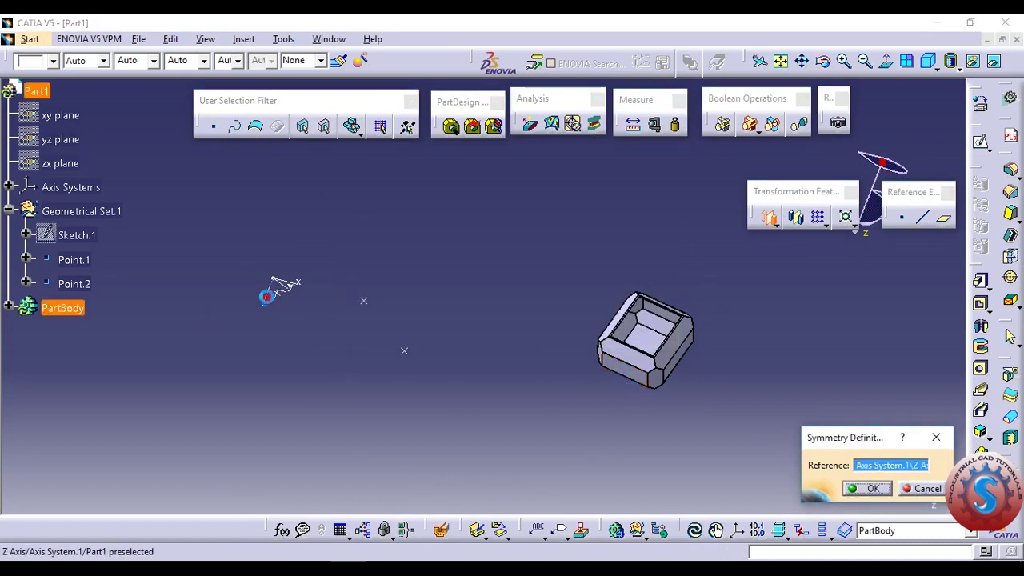
{"action": "left_click", "coordinate": [875, 489]}
{"action": "middle_click_drag", "start_coordinate": [424, 264], "coordinate": [446, 403]}
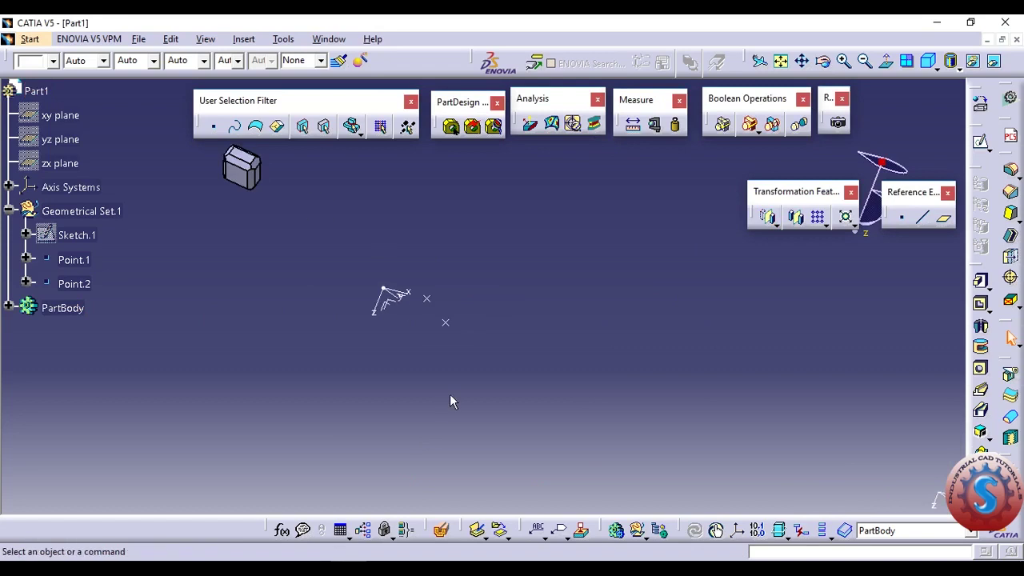
{"action": "middle_click_drag", "start_coordinate": [513, 373], "coordinate": [694, 363]}
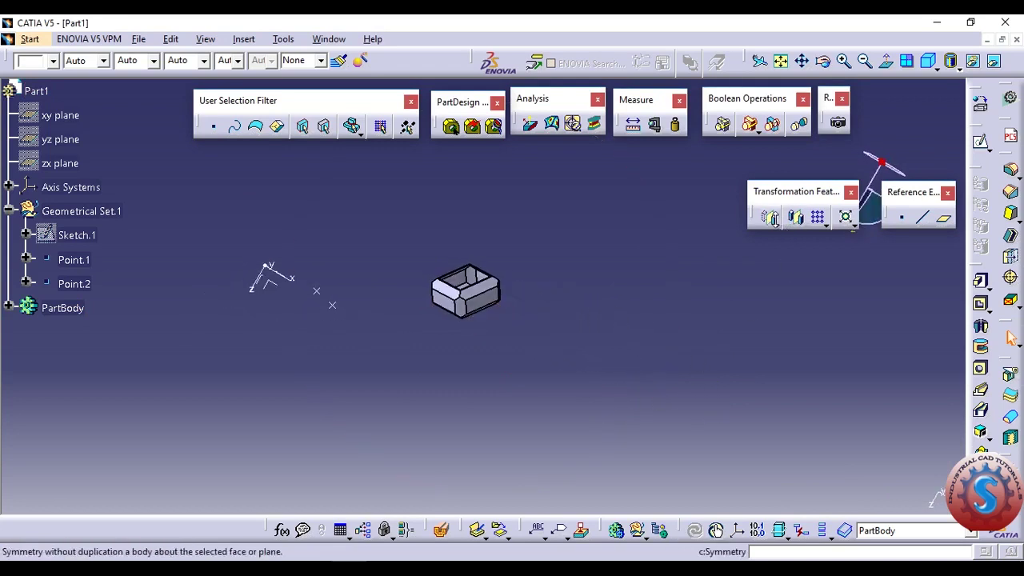
Mirror the body once more about another face of the box.
{"action": "left_click", "coordinate": [768, 218]}
{"action": "left_click", "coordinate": [560, 336]}
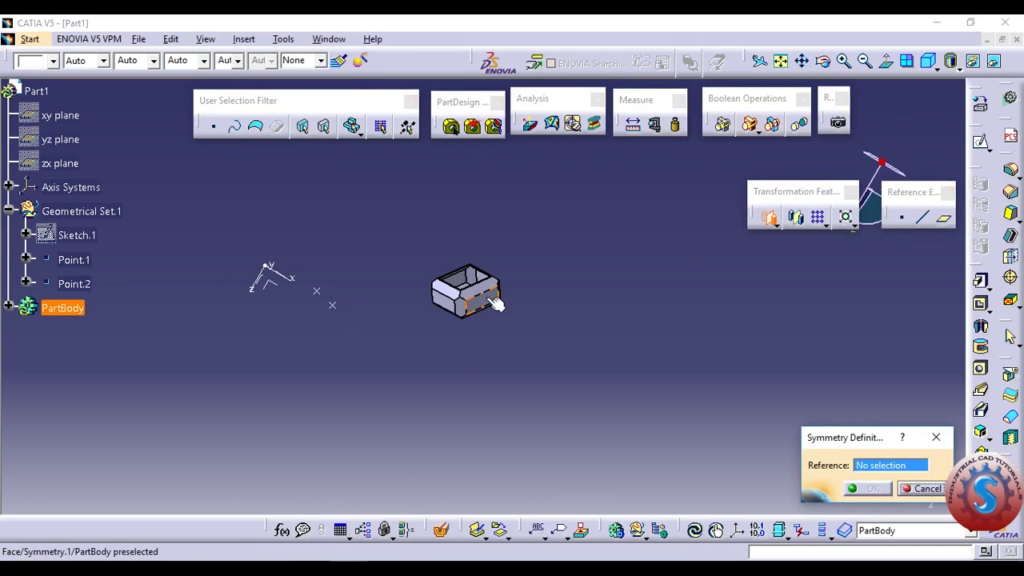
{"action": "left_click", "coordinate": [491, 297]}
{"action": "middle_click_drag", "start_coordinate": [459, 347], "coordinate": [552, 396]}
{"action": "left_click", "coordinate": [866, 489]}
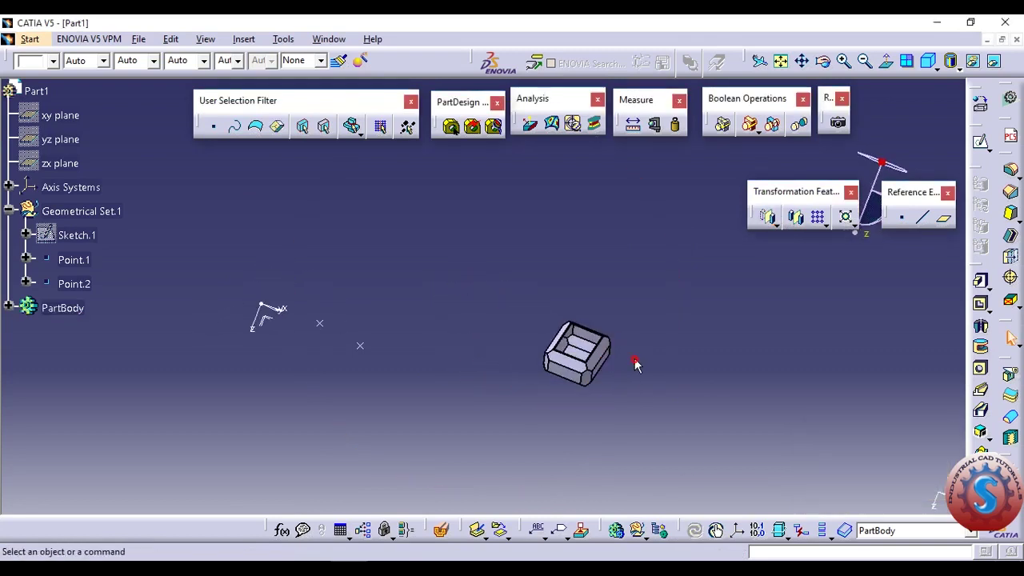
{"action": "left_click", "coordinate": [776, 226]}
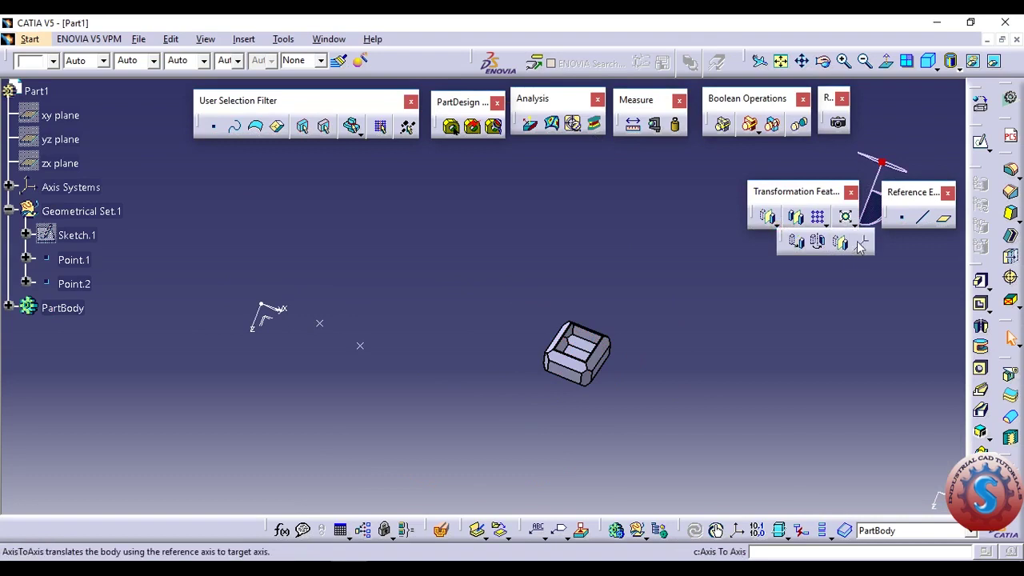
Insert a new axis system with its origin at Point.2.
{"action": "middle_click_drag", "start_coordinate": [413, 411], "coordinate": [561, 301]}
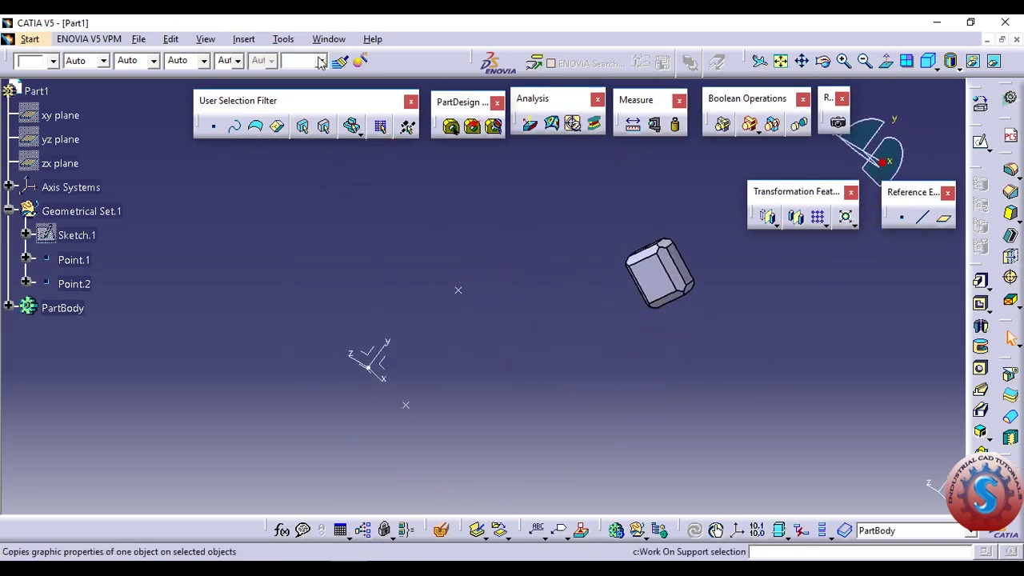
{"action": "left_click", "coordinate": [244, 39]}
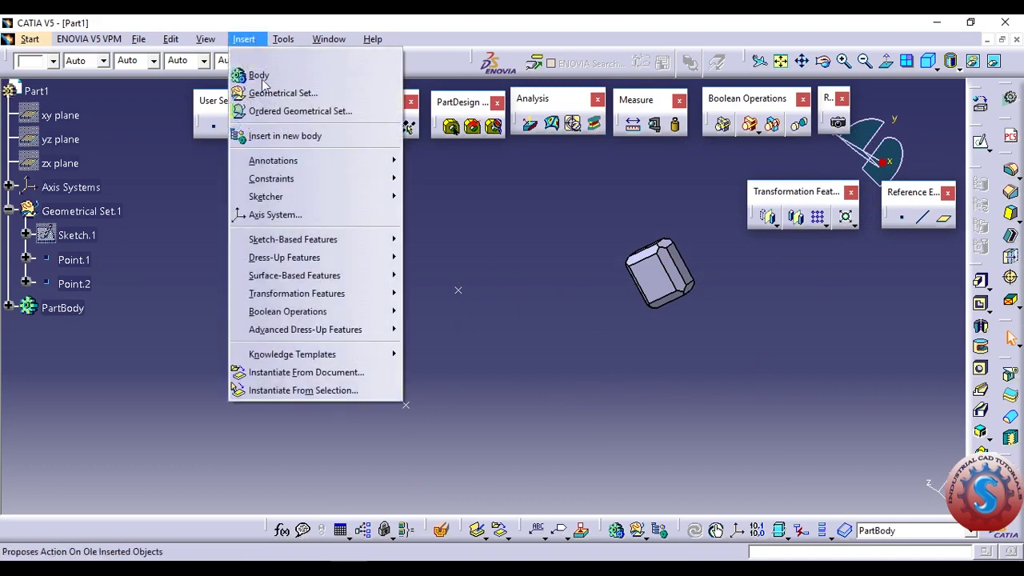
{"action": "left_click", "coordinate": [299, 215]}
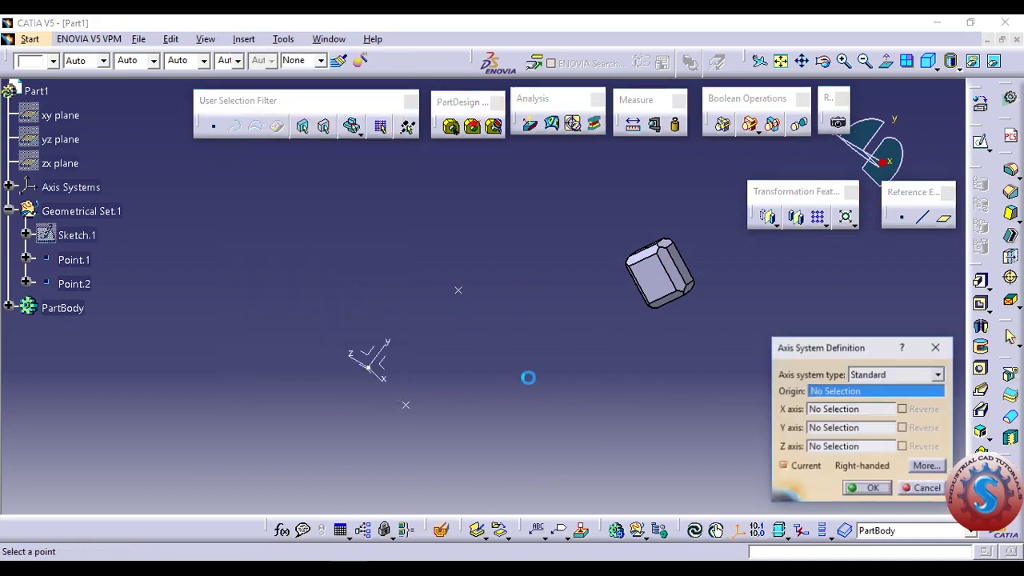
{"action": "left_click", "coordinate": [462, 292]}
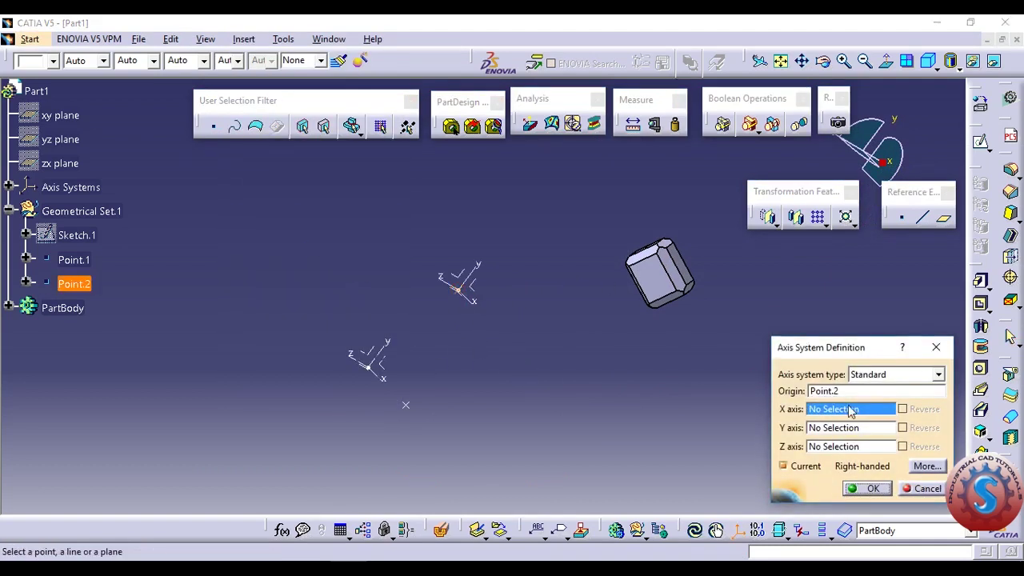
{"action": "left_click", "coordinate": [868, 491]}
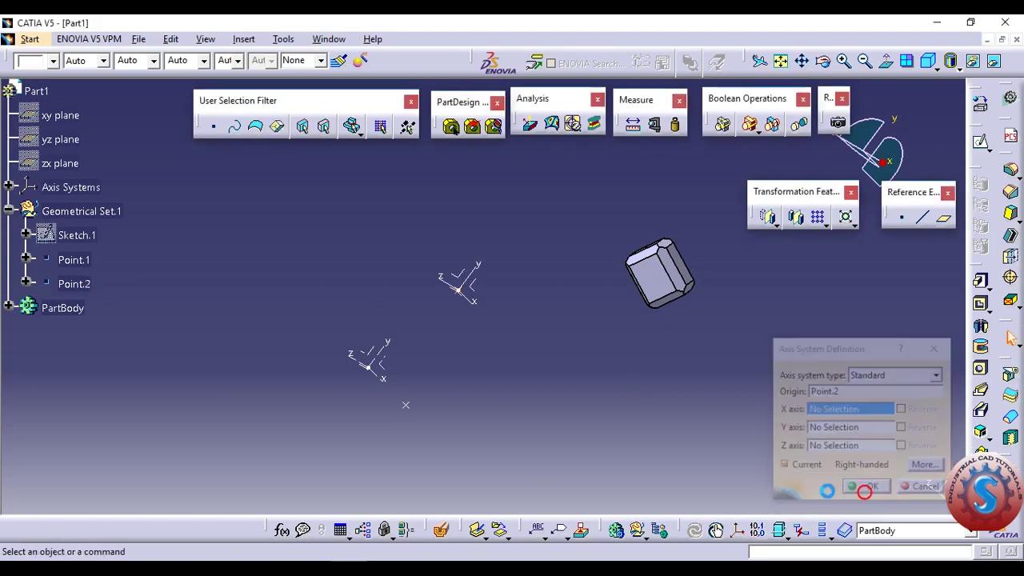
Tear off the Transformations toolbar and move the body Axis To Axis from Axis System.2 to Axis System.1.
{"action": "left_click", "coordinate": [776, 225]}
{"action": "left_click_drag", "start_coordinate": [784, 232], "coordinate": [719, 344]}
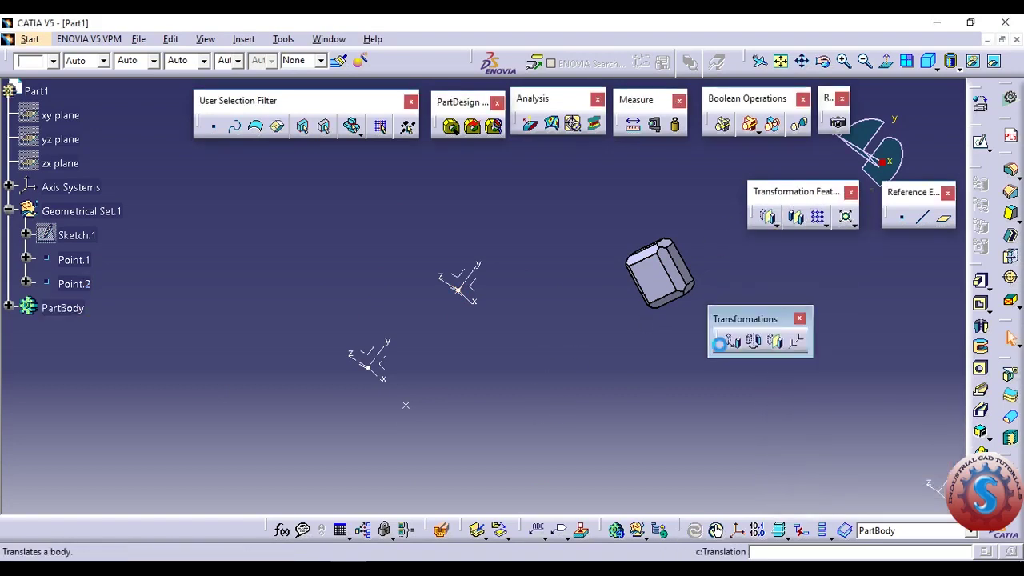
{"action": "left_click", "coordinate": [799, 343]}
{"action": "left_click", "coordinate": [576, 334]}
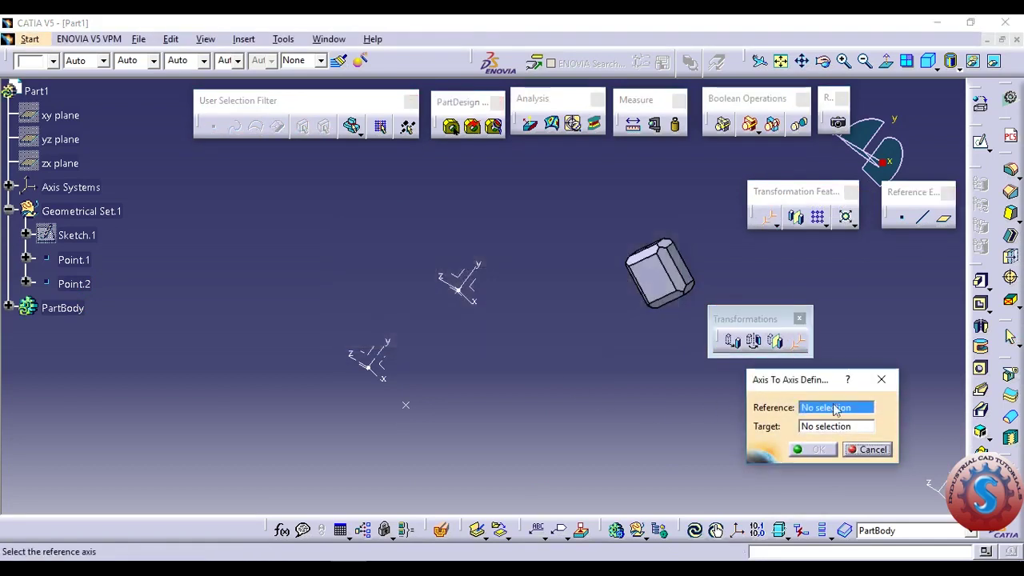
{"action": "middle_click_drag", "start_coordinate": [469, 359], "coordinate": [381, 369]}
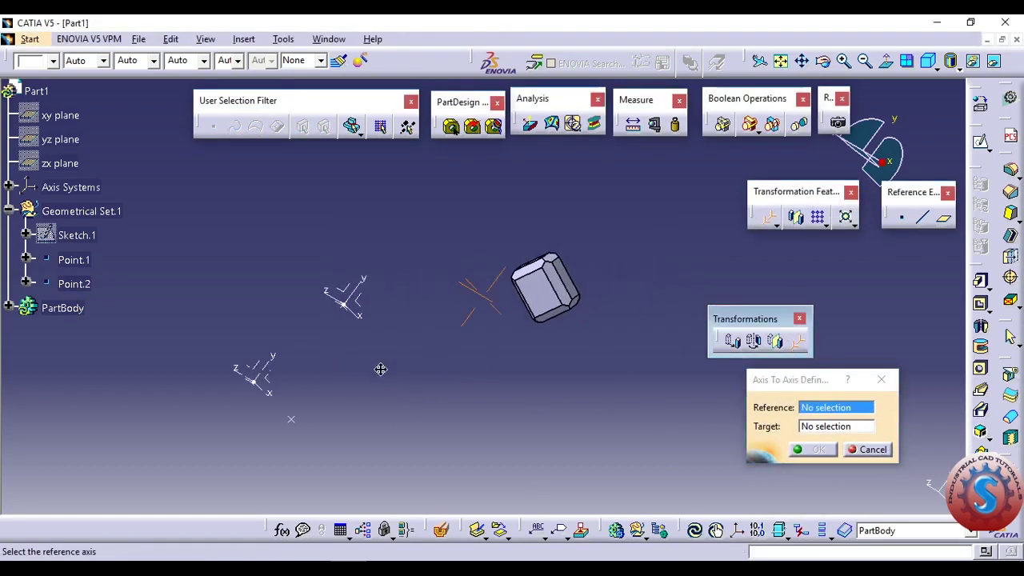
{"action": "left_click", "coordinate": [346, 304]}
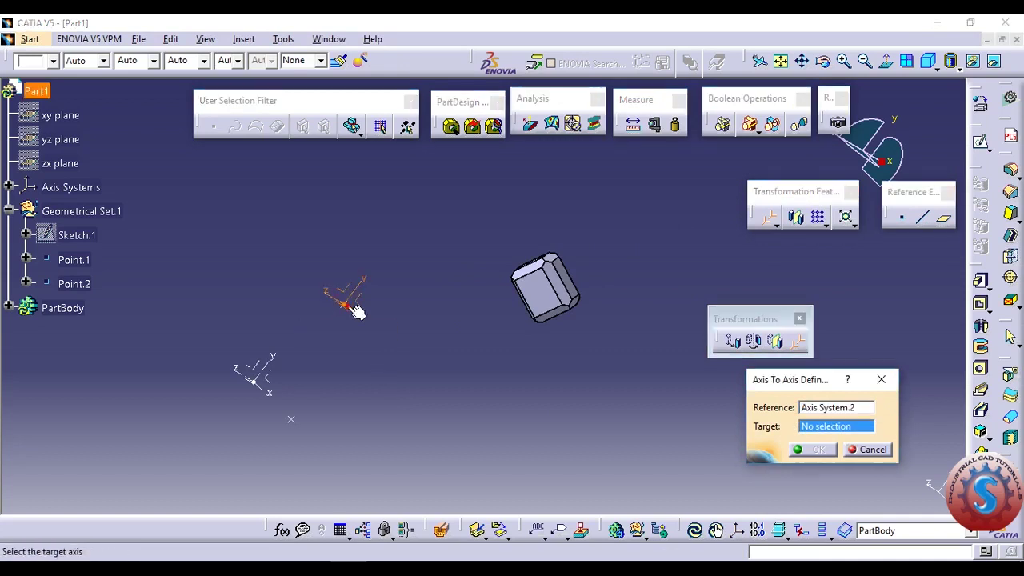
{"action": "left_click", "coordinate": [254, 379]}
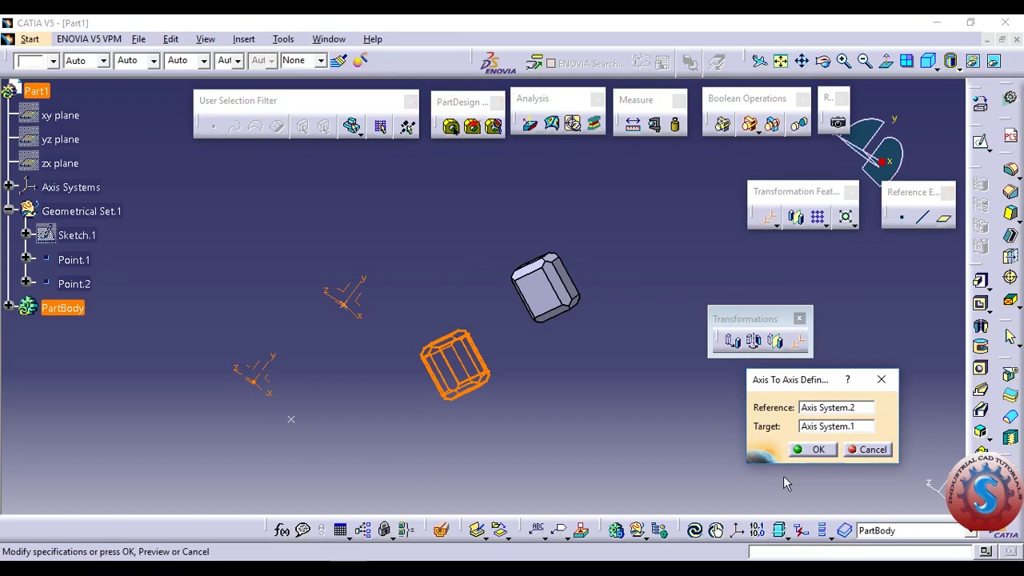
{"action": "left_click", "coordinate": [817, 449]}
{"action": "middle_click_drag", "start_coordinate": [572, 391], "coordinate": [626, 335]}
Repeat the Axis To Axis move from Axis System.2 to Axis System.1.
{"action": "left_click", "coordinate": [798, 347]}
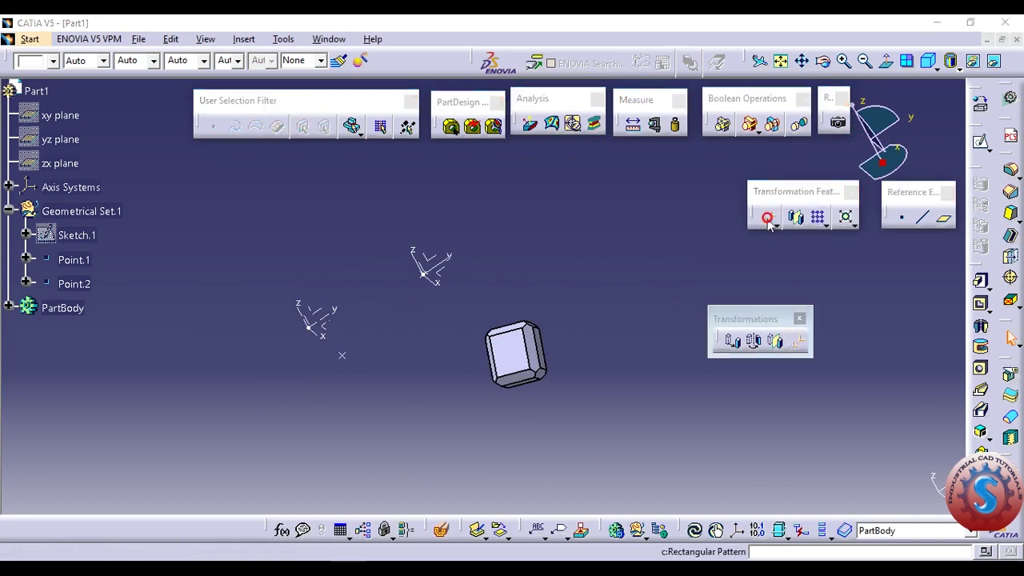
{"action": "left_click", "coordinate": [576, 334]}
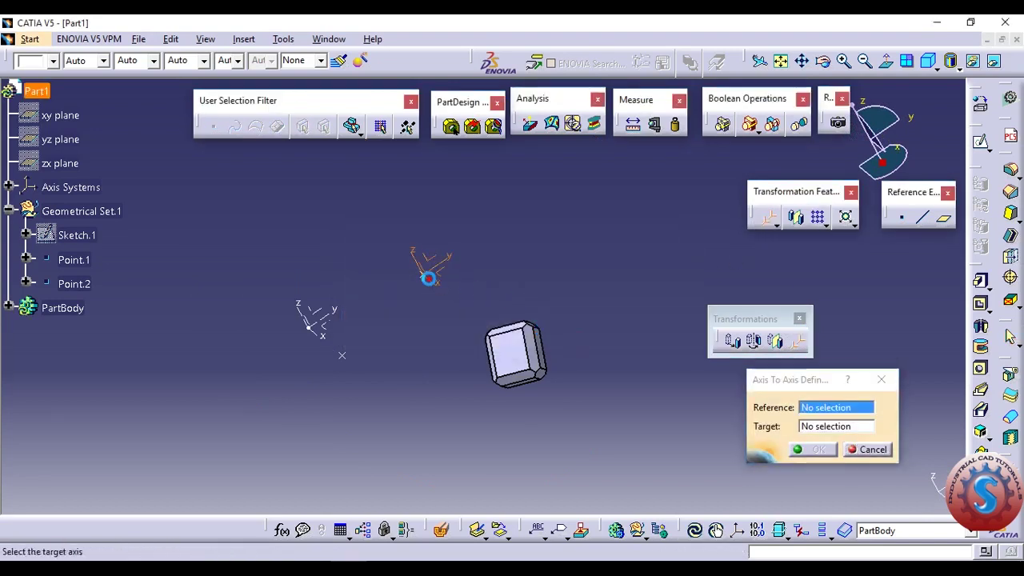
{"action": "left_click", "coordinate": [438, 280]}
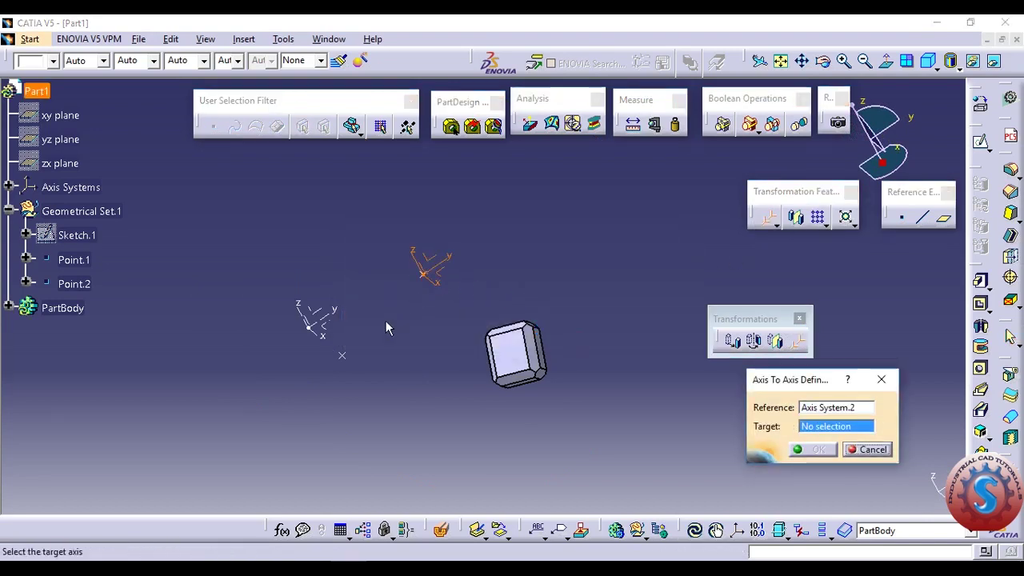
{"action": "left_click", "coordinate": [310, 324]}
{"action": "left_click", "coordinate": [804, 450]}
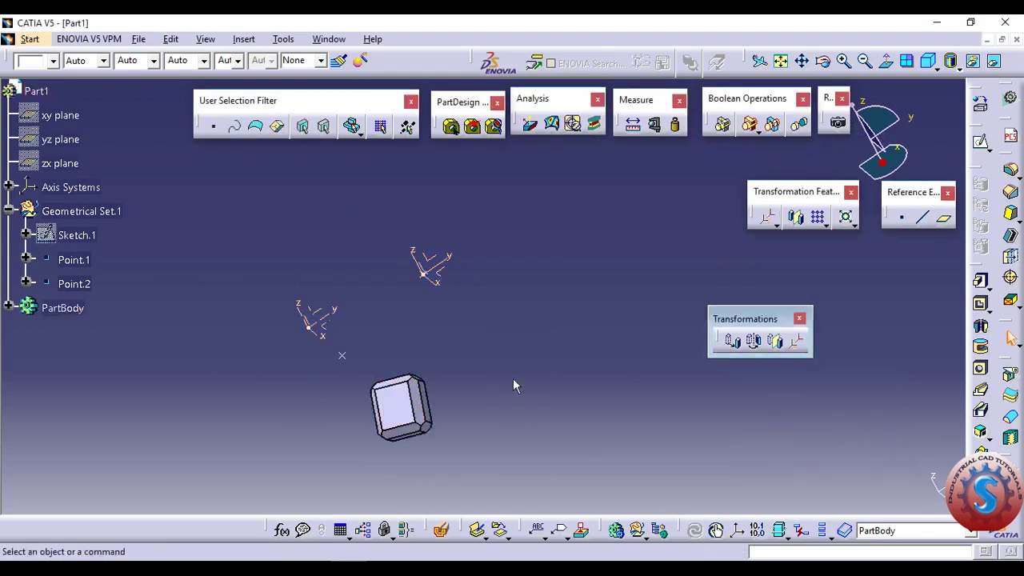